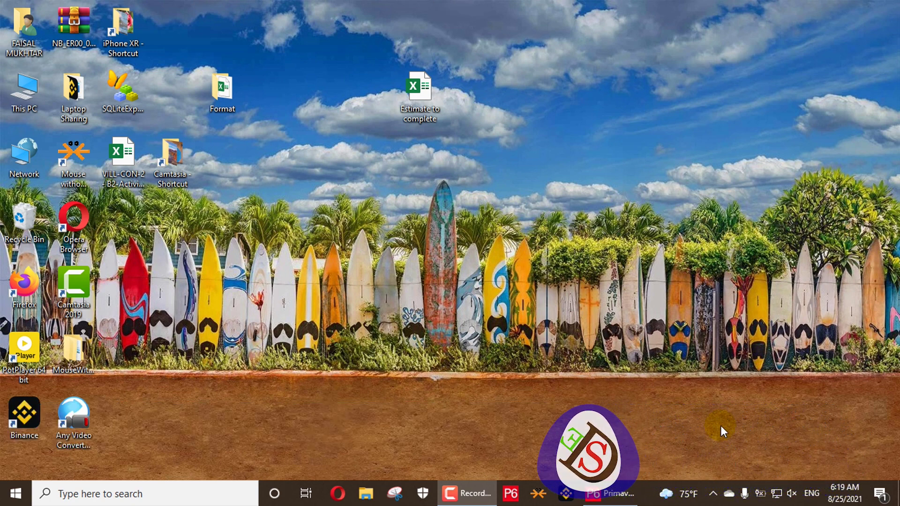
# Step: Restore the Primavera P6 window showing the RD001 Activities view
pyautogui.click(609, 495)
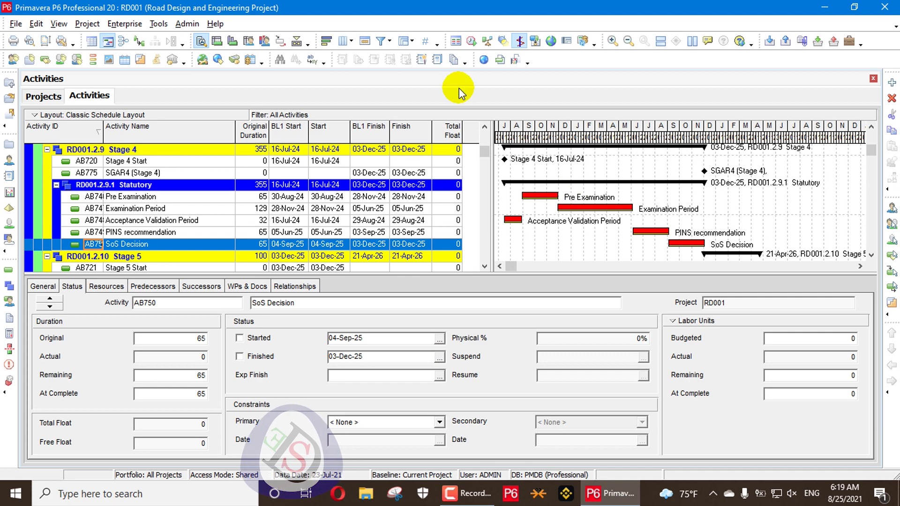
# Step: Scroll to the top of the RD001 activity list and open the Schedule dialog with F9
pyautogui.moveTo(485, 152); pyautogui.dragTo(488, 98)
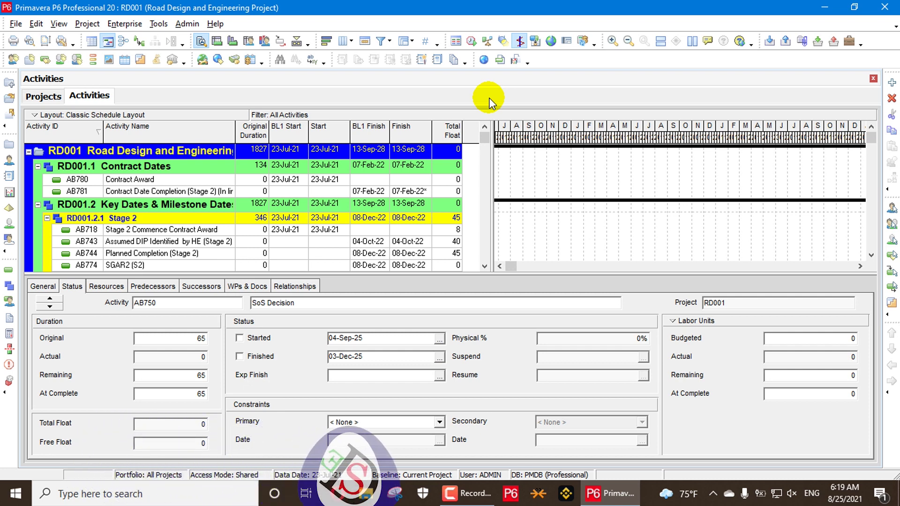
pyautogui.press('F9')
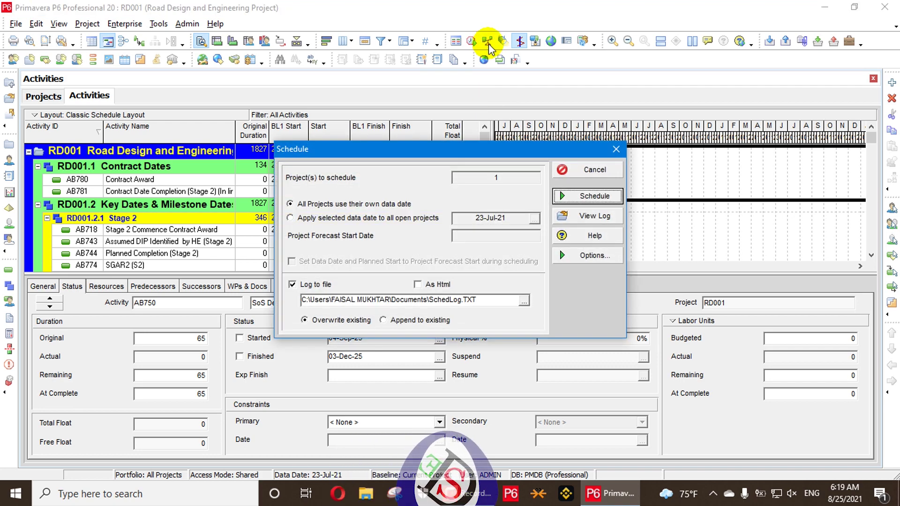
# Step: Apply the selected data date and define critical activities as total float of 0 or less
pyautogui.click(417, 217)
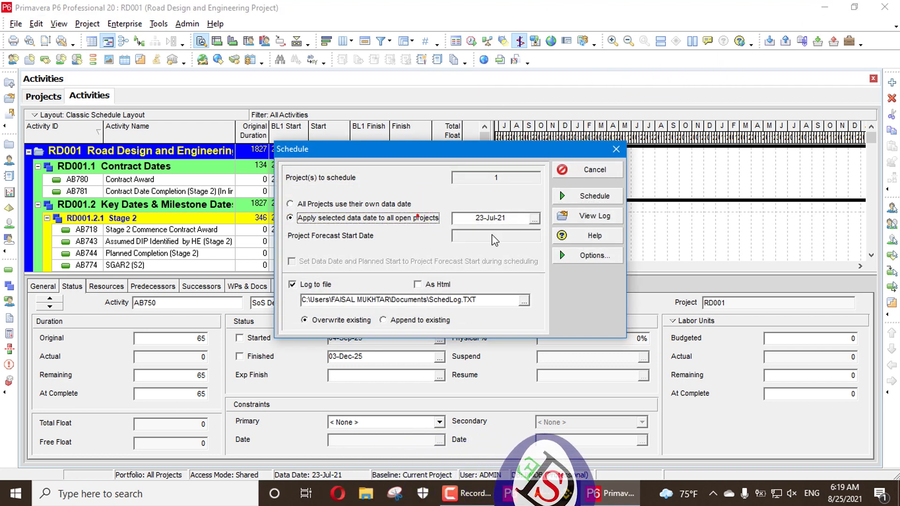
pyautogui.click(587, 257)
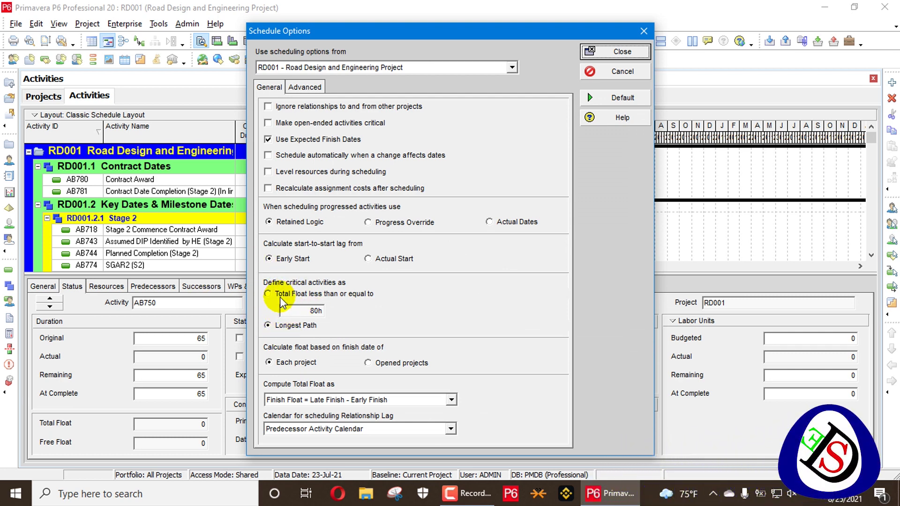
pyautogui.click(300, 310)
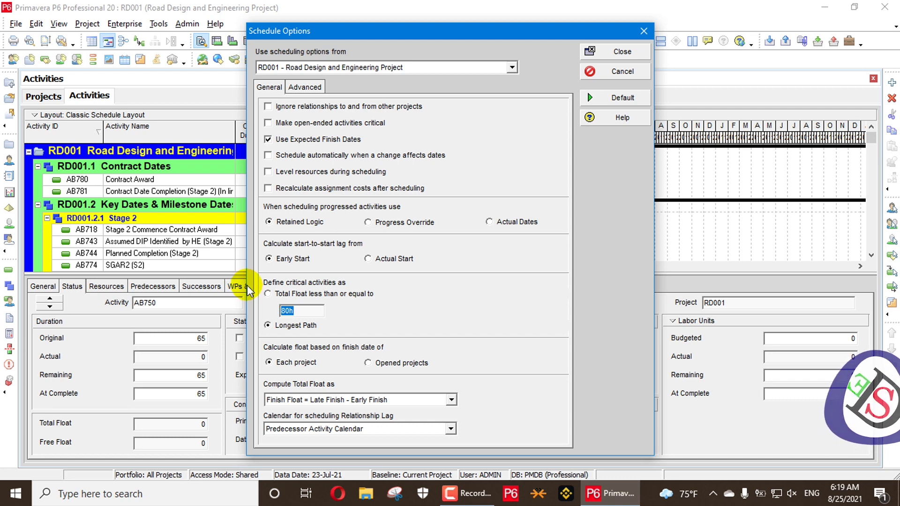
pyautogui.click(269, 294)
pyautogui.doubleClick(307, 309)
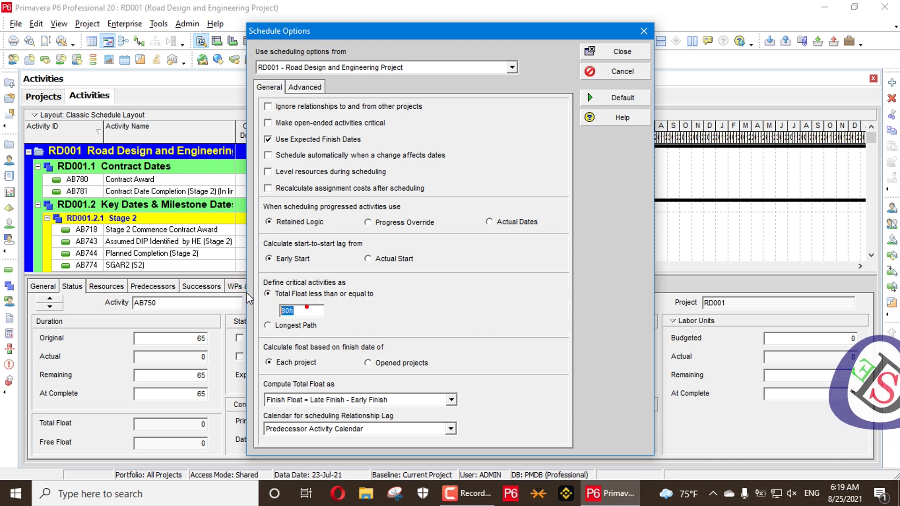
pyautogui.write('0')
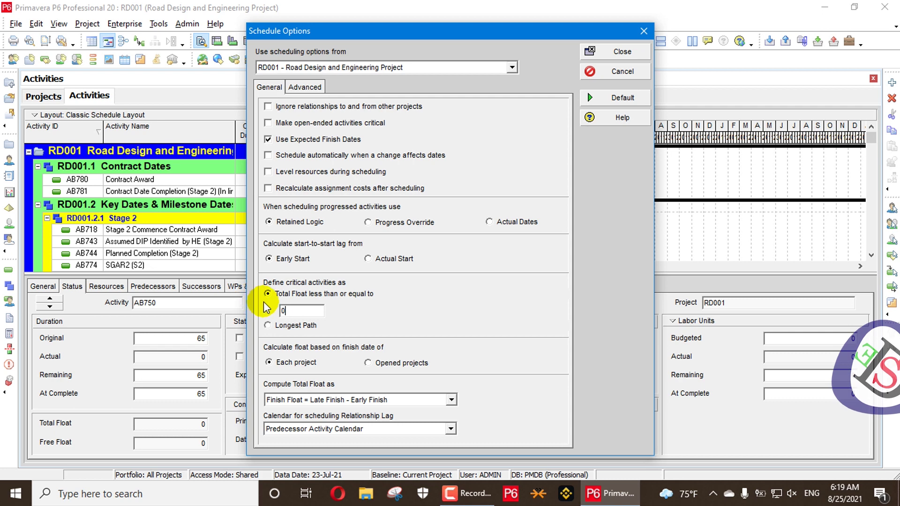
pyautogui.click(371, 319)
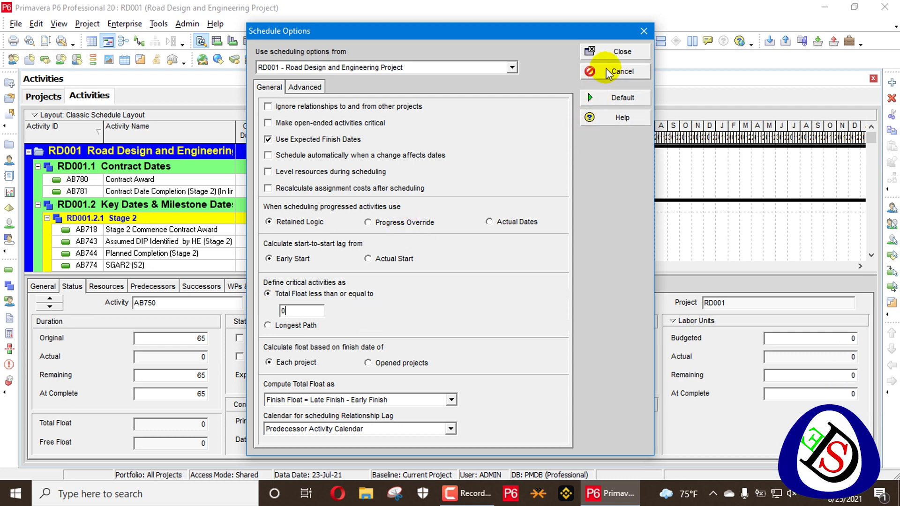
# Step: Save the changed scheduling options and reschedule RD001
pyautogui.click(613, 52)
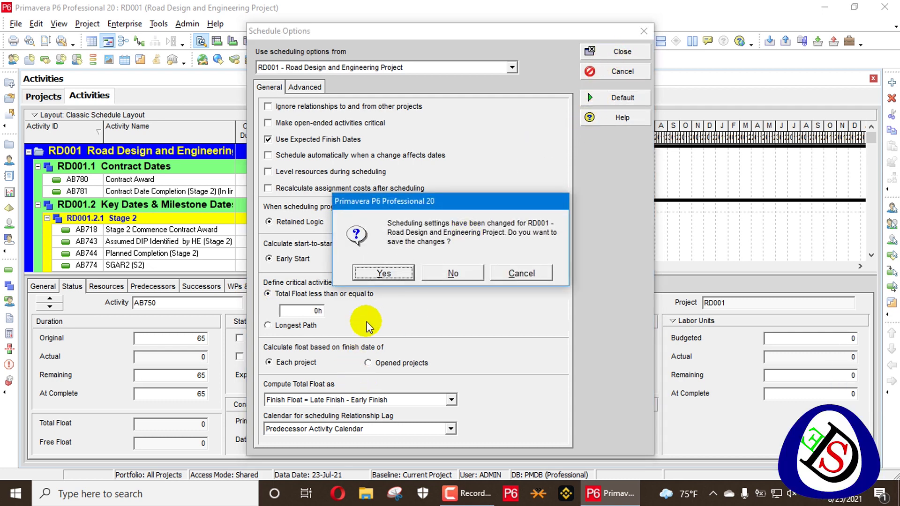
pyautogui.click(398, 274)
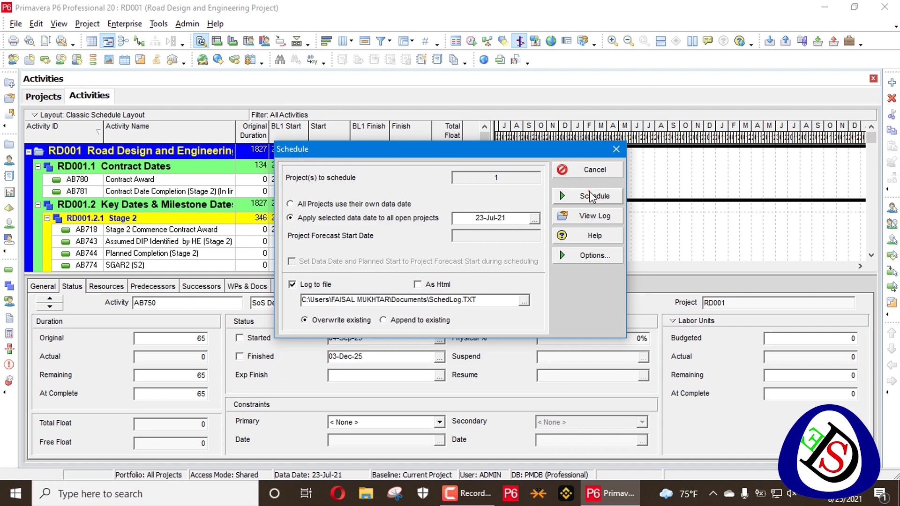
pyautogui.click(591, 196)
pyautogui.click(417, 282)
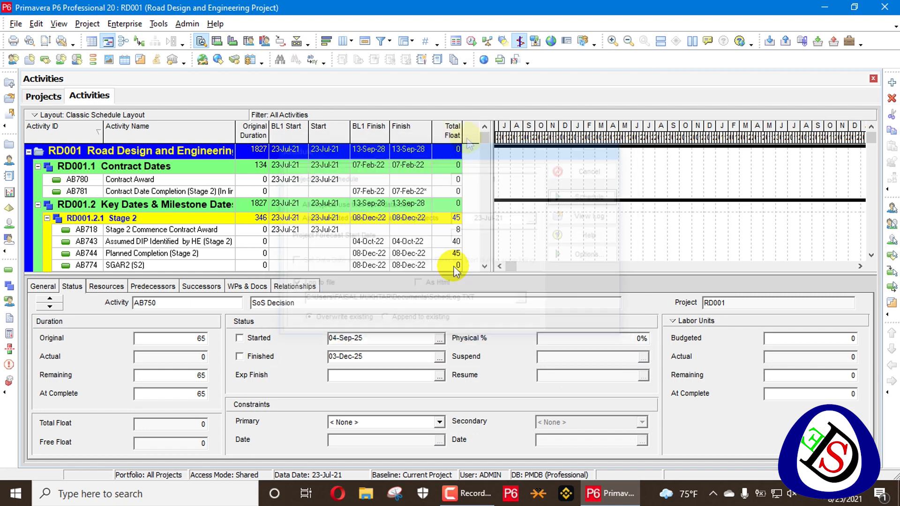
pyautogui.moveTo(484, 135)
pyautogui.mouseDown()
pyautogui.moveTo(496, 270)
pyautogui.moveTo(500, 137)
pyautogui.mouseUp()
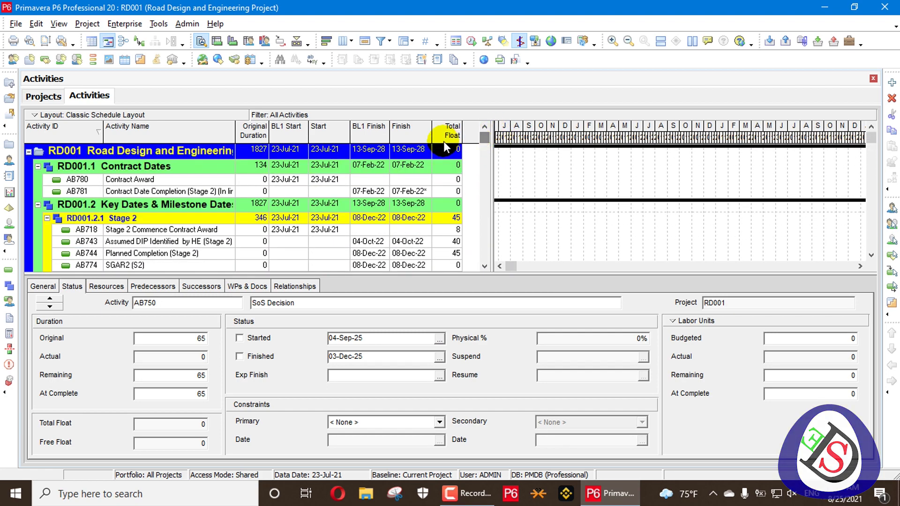
# Step: Apply the Critical filter to the RD001 activity table
pyautogui.rightClick(456, 132)
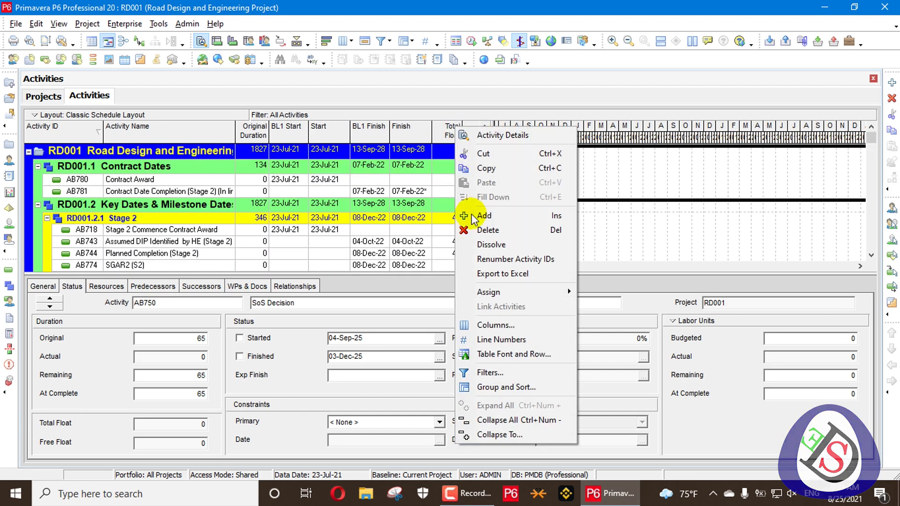
pyautogui.click(524, 375)
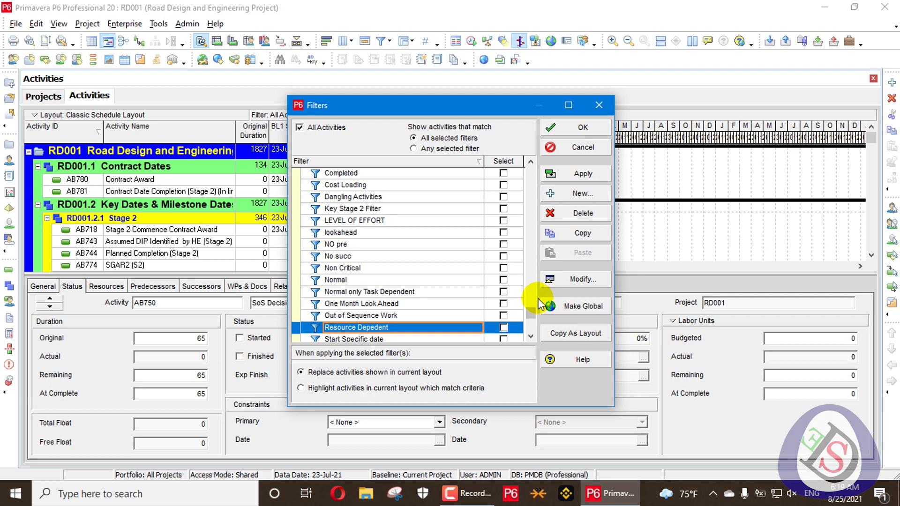
pyautogui.scroll(10, 515, 305)
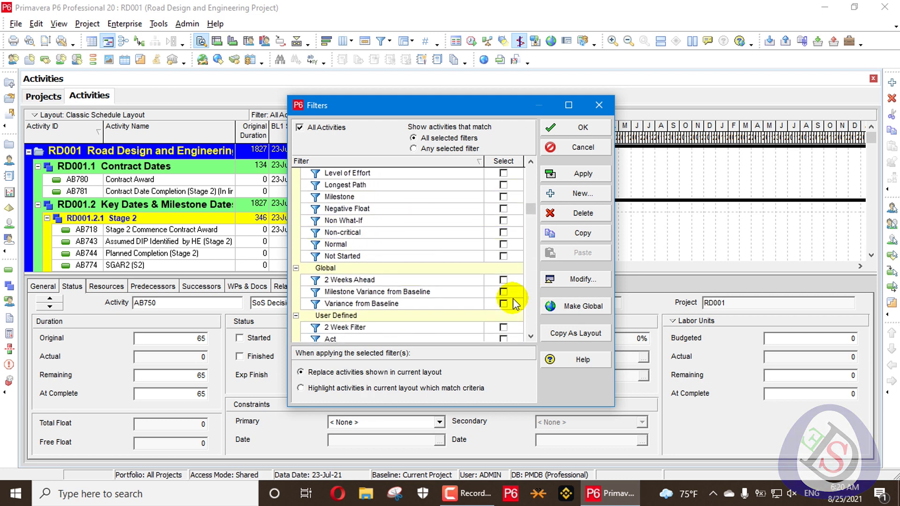
pyautogui.scroll(-1, 513, 303)
pyautogui.scroll(1, 504, 244)
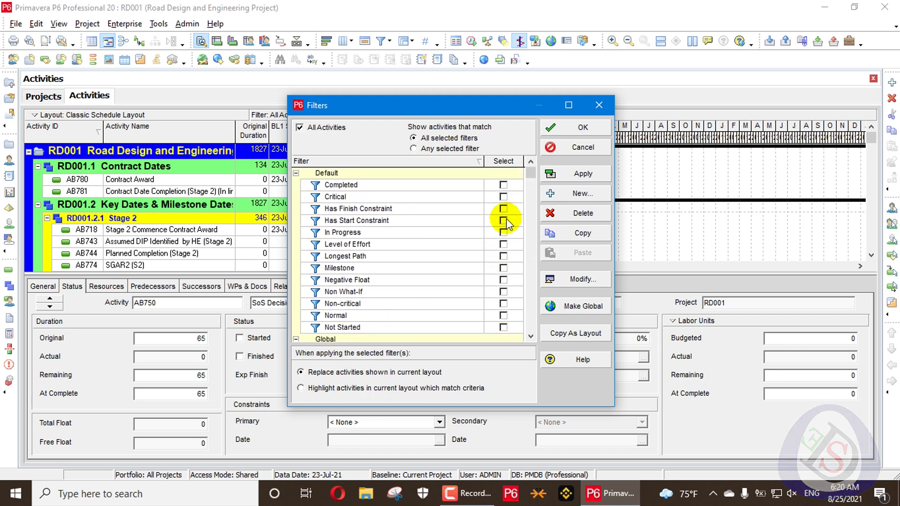
pyautogui.click(503, 197)
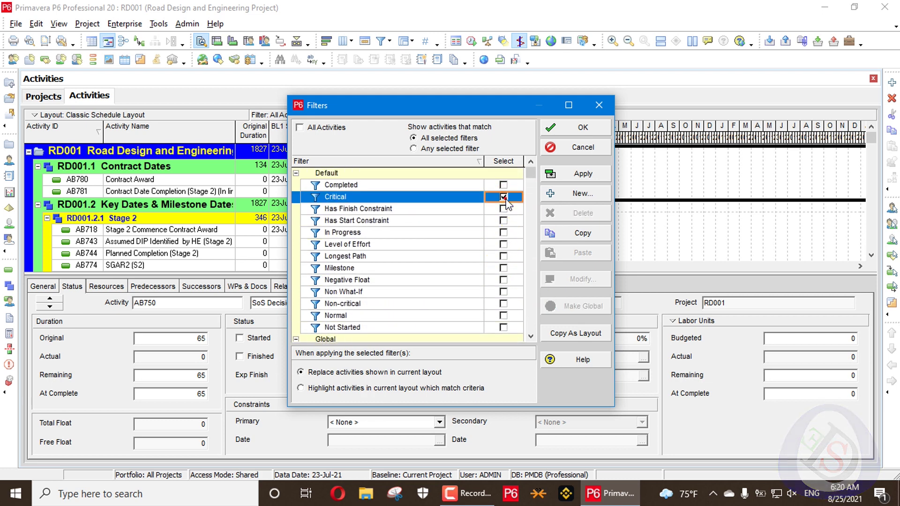
pyautogui.click(598, 181)
pyautogui.click(583, 127)
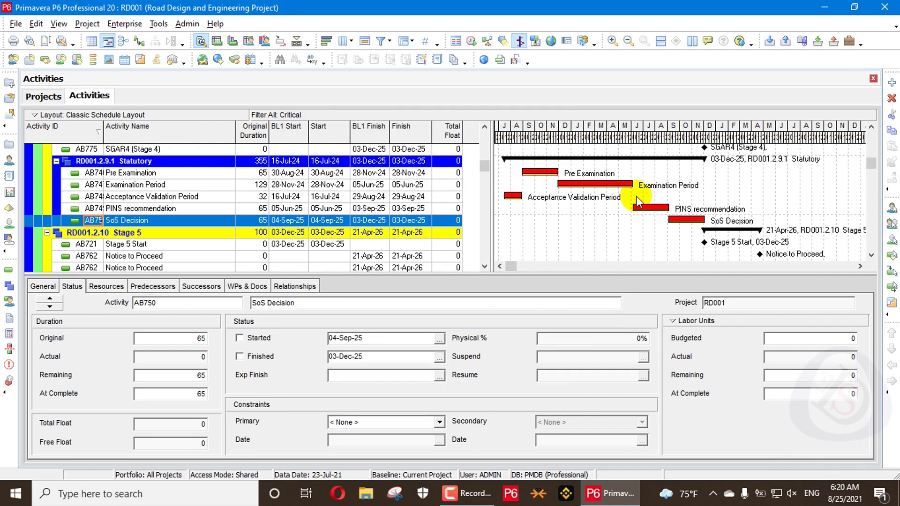
# Step: Select the Project Finish milestone AB785 and bring up the Gantt chart's Bars settings
pyautogui.scroll(-10, 649, 194)
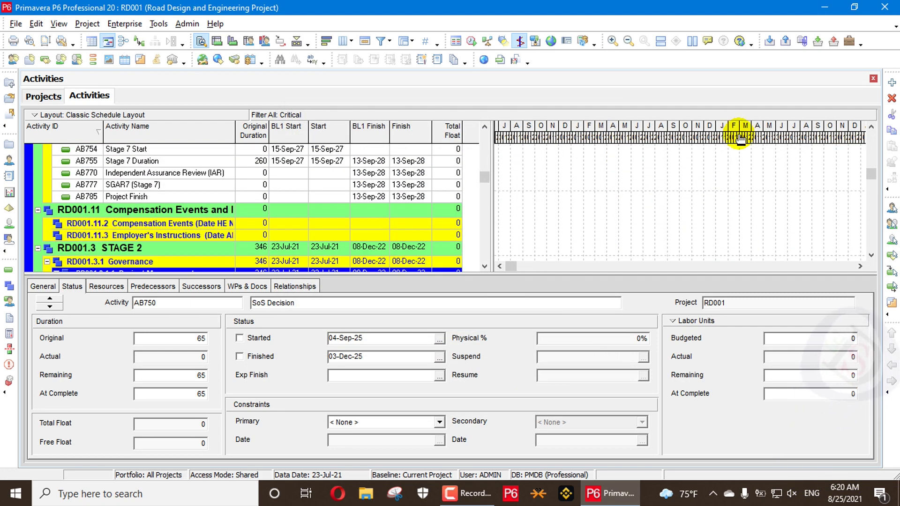
pyautogui.click(673, 172)
pyautogui.scroll(10, 648, 184)
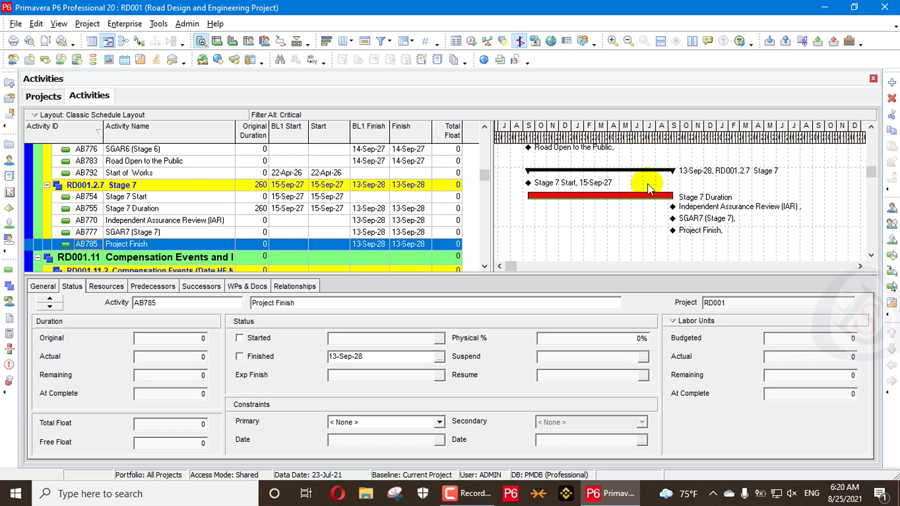
pyautogui.scroll(10, 555, 184)
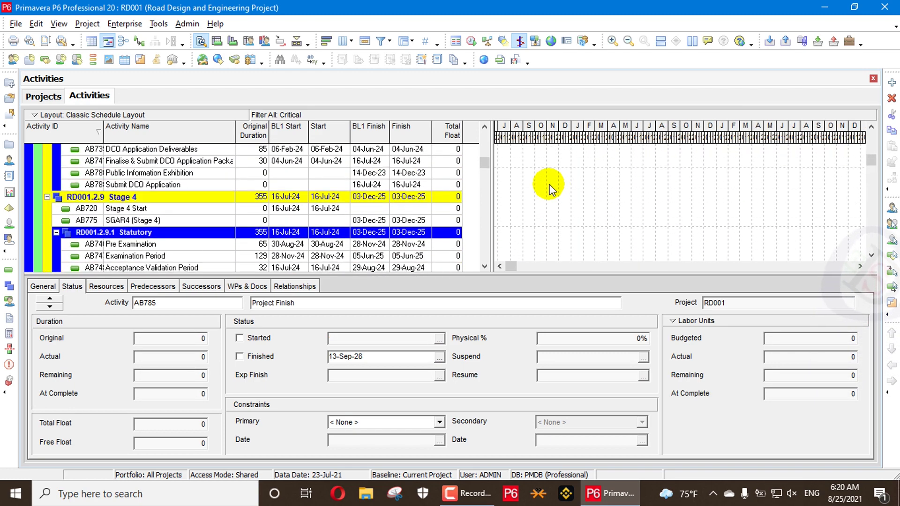
pyautogui.scroll(8, 564, 168)
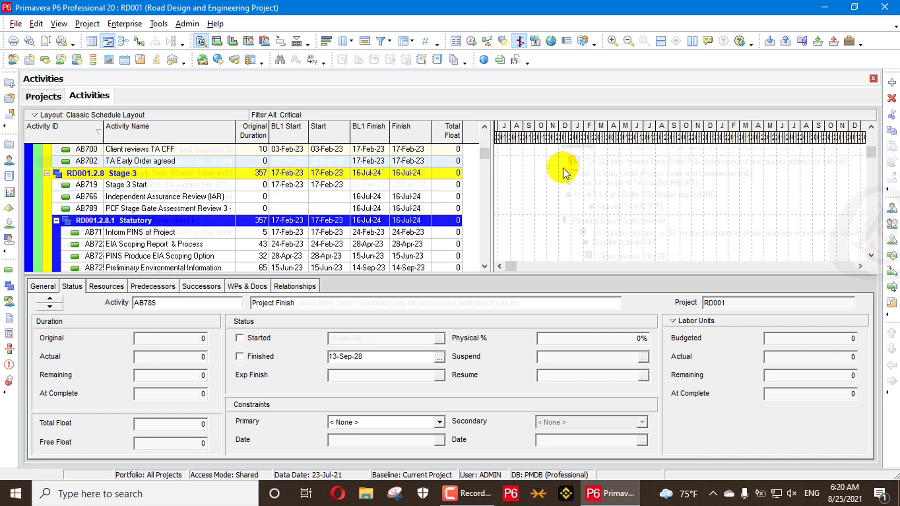
pyautogui.rightClick(669, 161)
pyautogui.click(733, 167)
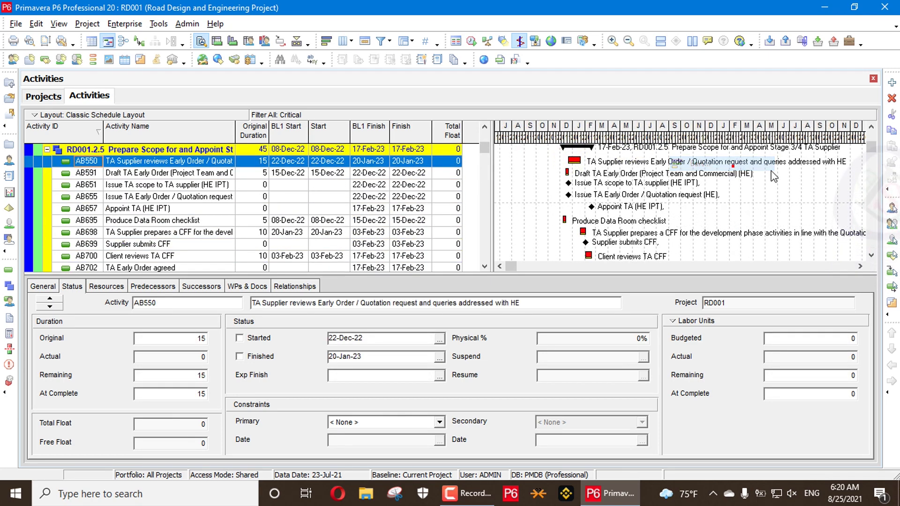
# Step: Select the Normal and Critical Remaining Work bar and apply it with its pink colour unchanged
pyautogui.scroll(-1, 291, 206)
pyautogui.scroll(-1, 291, 205)
pyautogui.scroll(2, 291, 205)
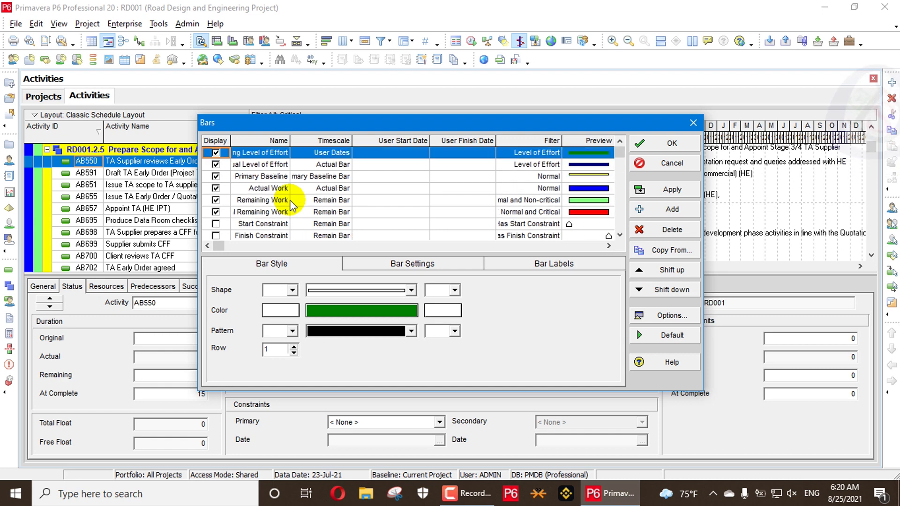
pyautogui.scroll(-3, 291, 206)
pyautogui.scroll(3, 287, 187)
pyautogui.click(293, 188)
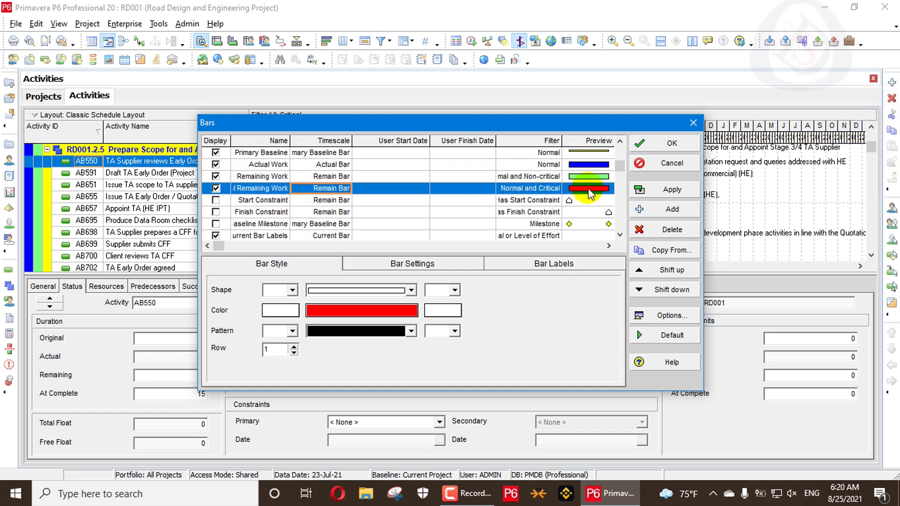
pyautogui.scroll(-4, 591, 194)
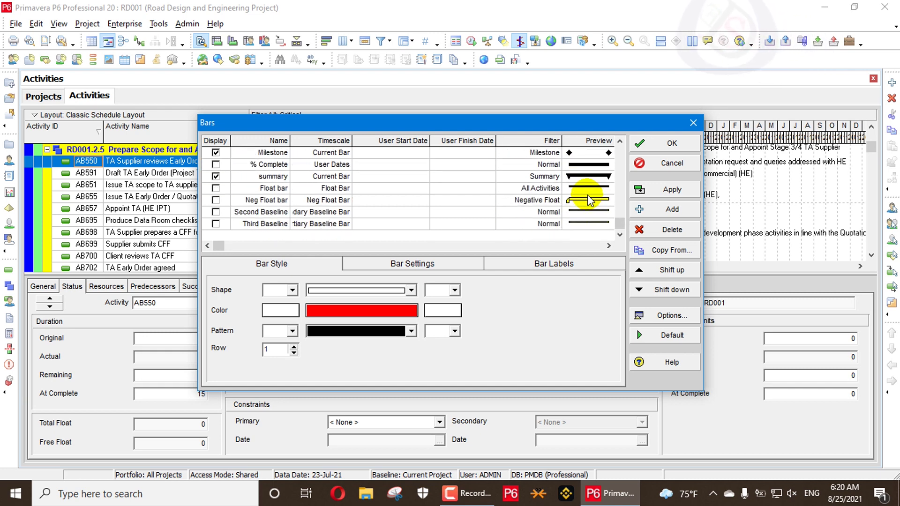
pyautogui.scroll(4, 589, 187)
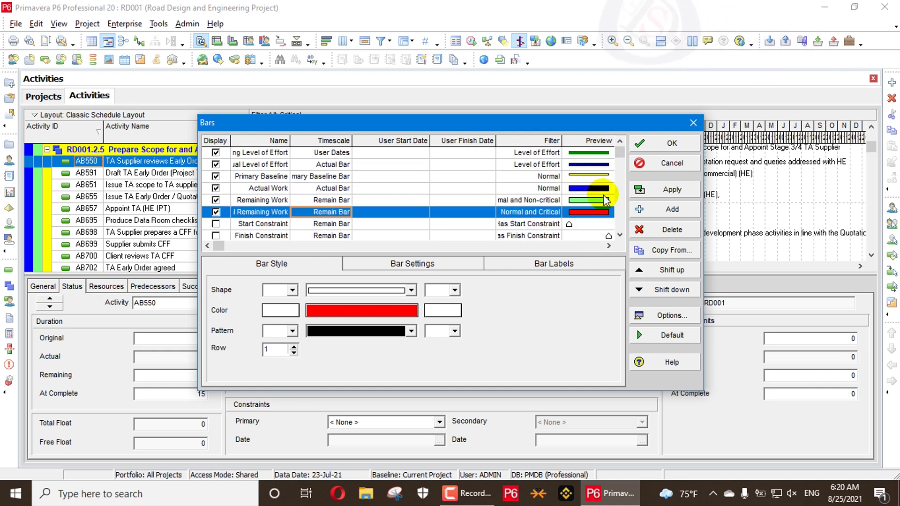
pyautogui.click(596, 209)
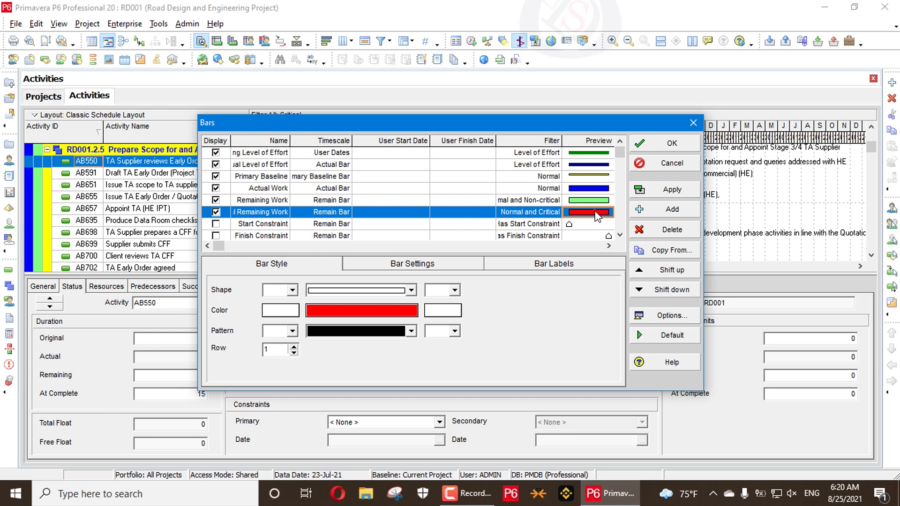
pyautogui.click(384, 309)
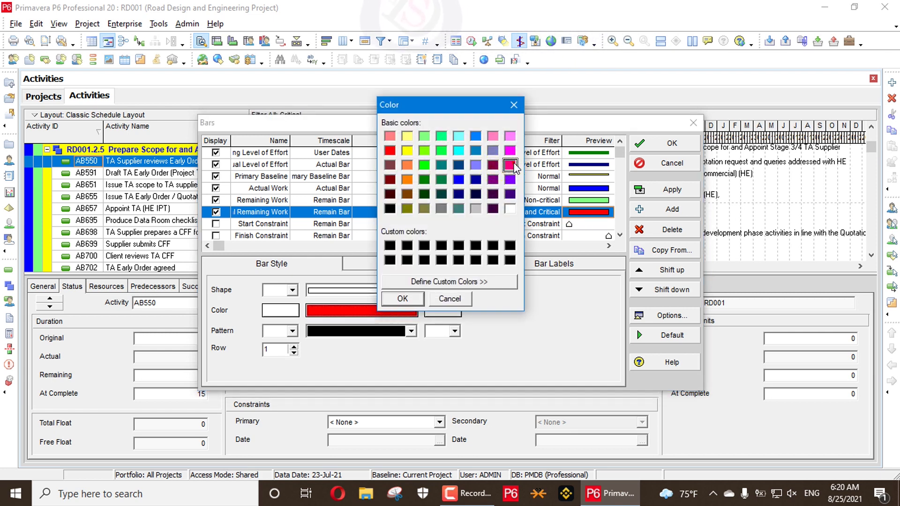
pyautogui.click(402, 299)
pyautogui.click(658, 189)
pyautogui.click(671, 143)
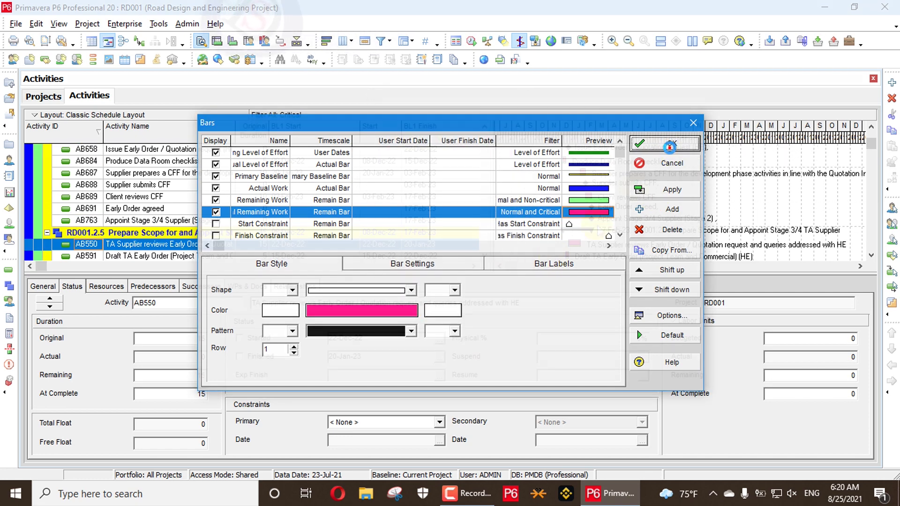
# Step: Change the Critical Remaining Work bar colour to red and apply it
pyautogui.scroll(-5, 555, 238)
pyautogui.rightClick(573, 213)
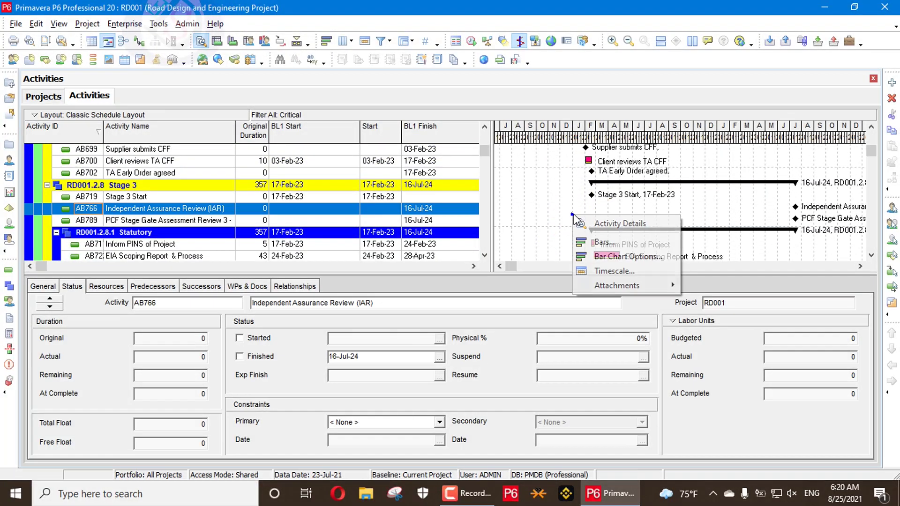
pyautogui.click(601, 244)
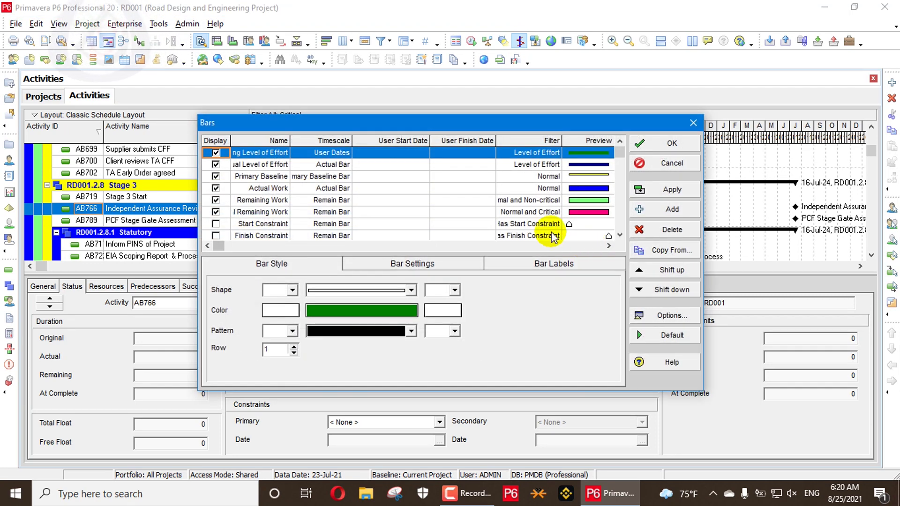
pyautogui.click(592, 212)
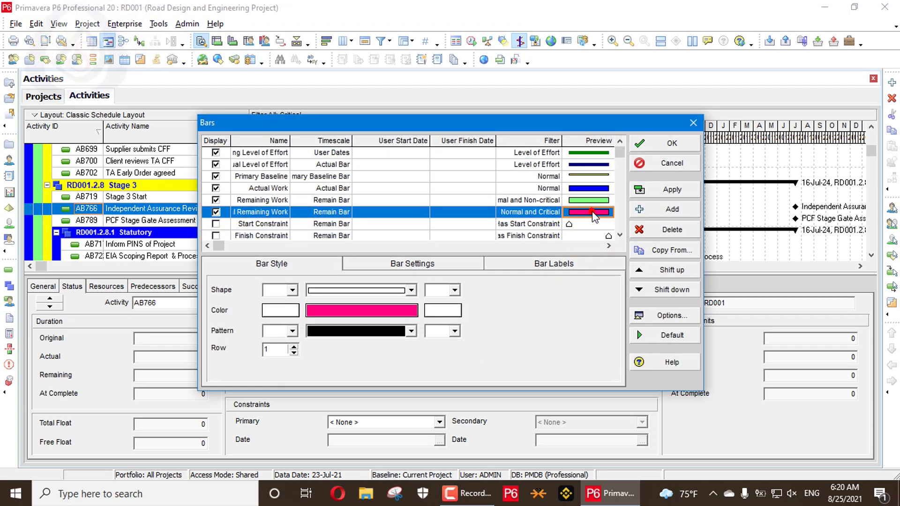
pyautogui.click(382, 310)
pyautogui.click(389, 151)
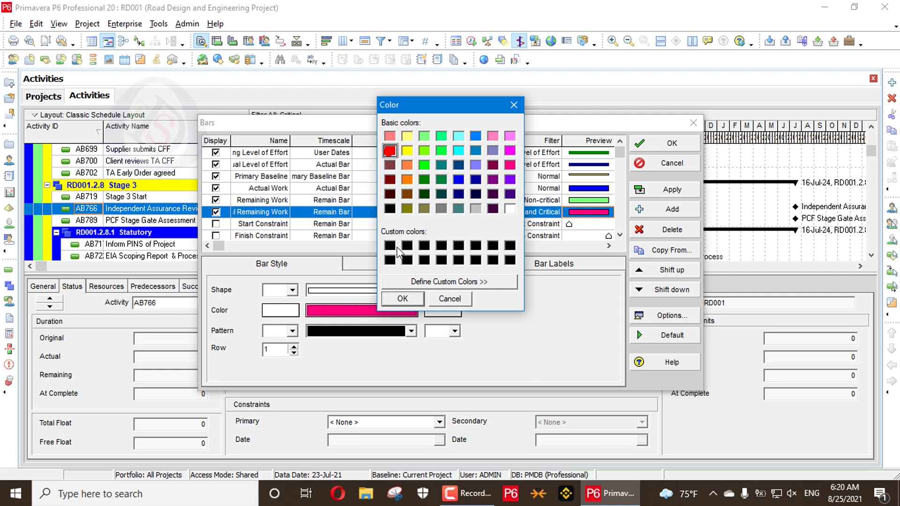
pyautogui.click(402, 298)
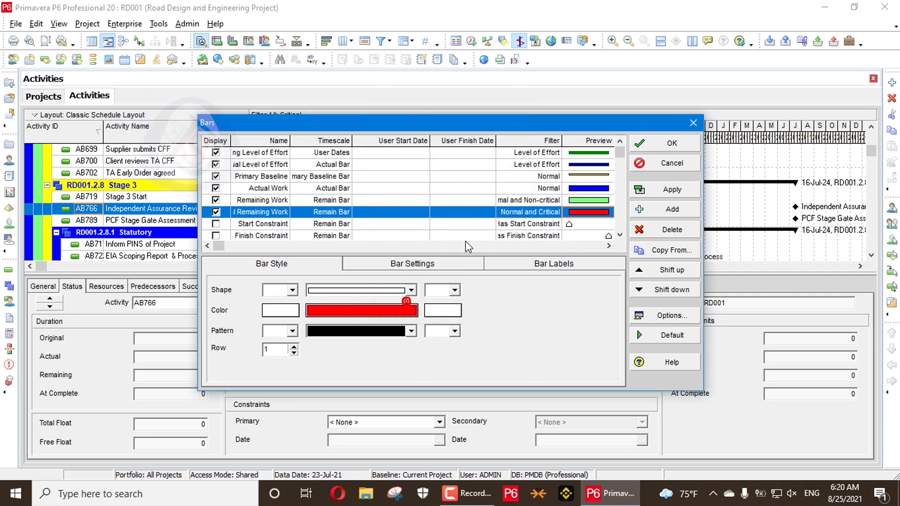
pyautogui.click(656, 187)
pyautogui.click(667, 144)
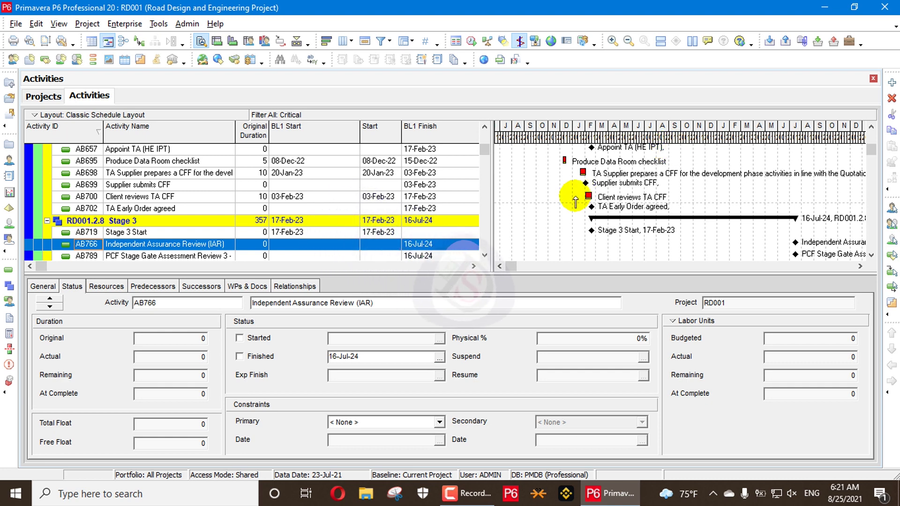
pyautogui.press('F9')
pyautogui.click(599, 256)
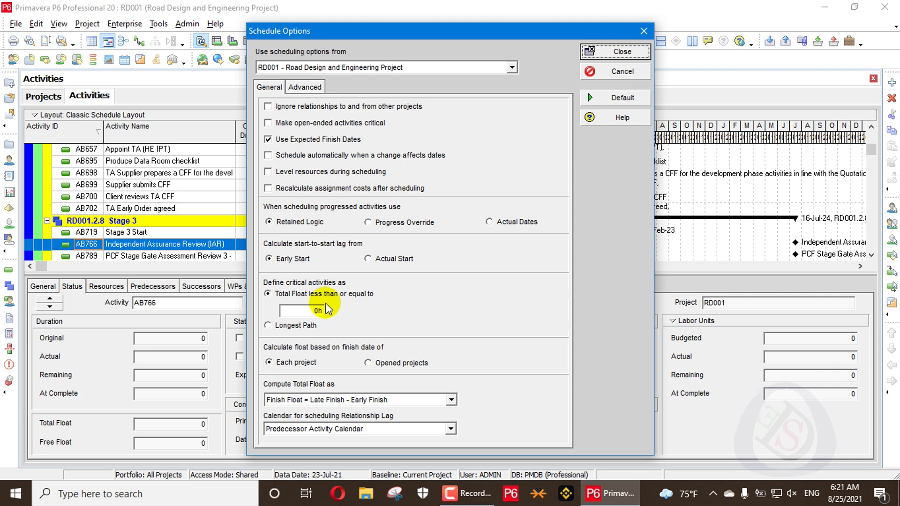
pyautogui.click(300, 308)
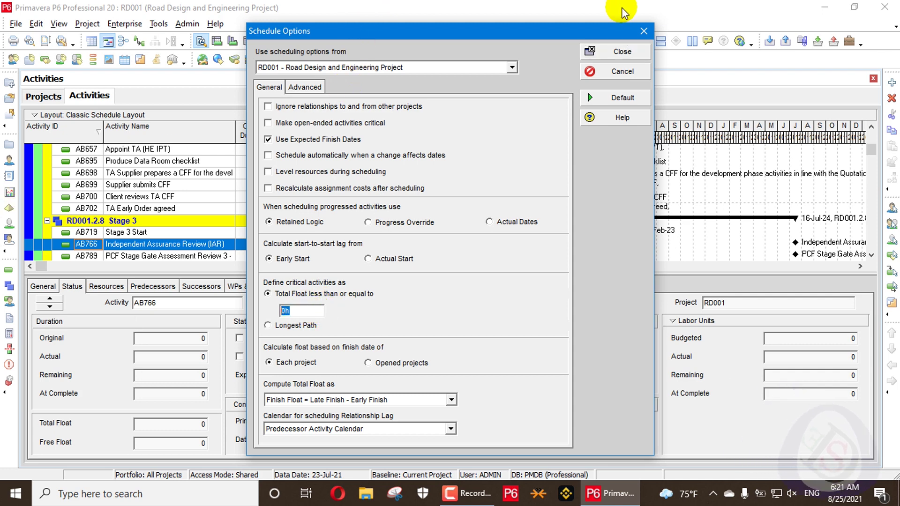
pyautogui.click(644, 31)
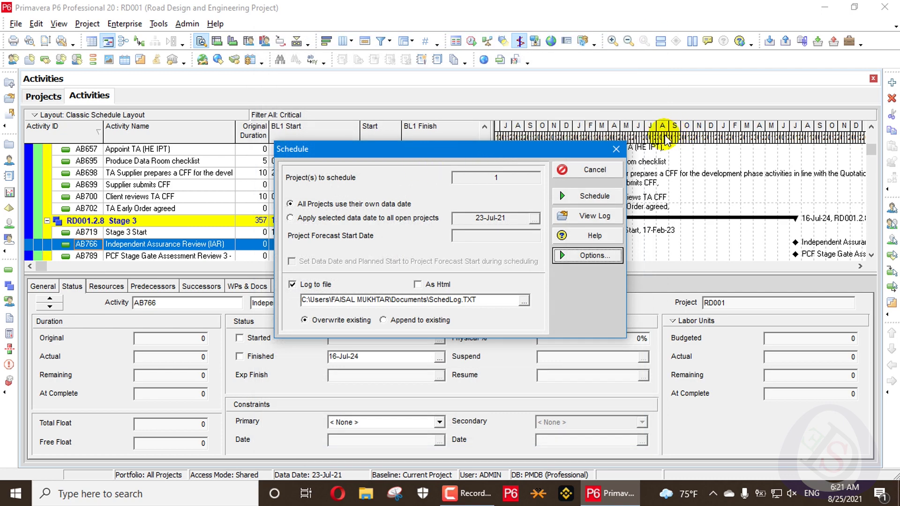
pyautogui.click(618, 149)
# Step: Start a new activity filter named 'Near Critical'
pyautogui.rightClick(441, 135)
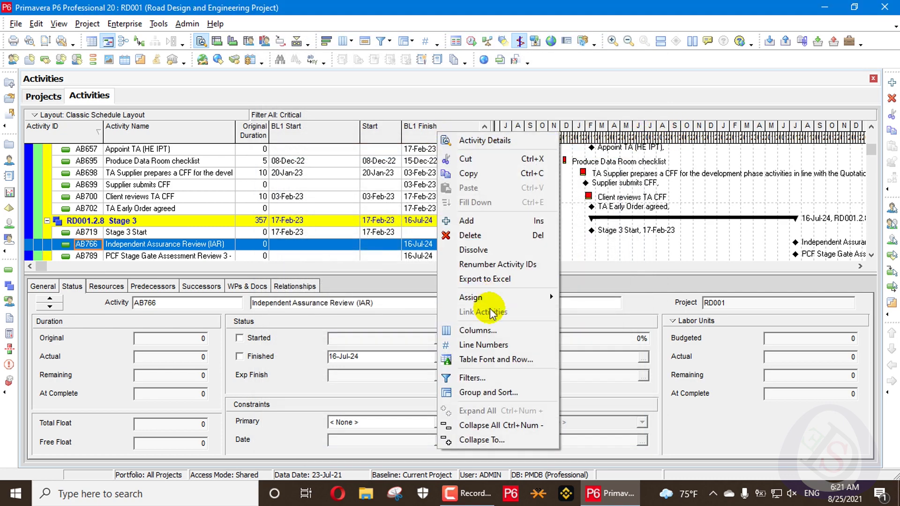
pyautogui.click(486, 375)
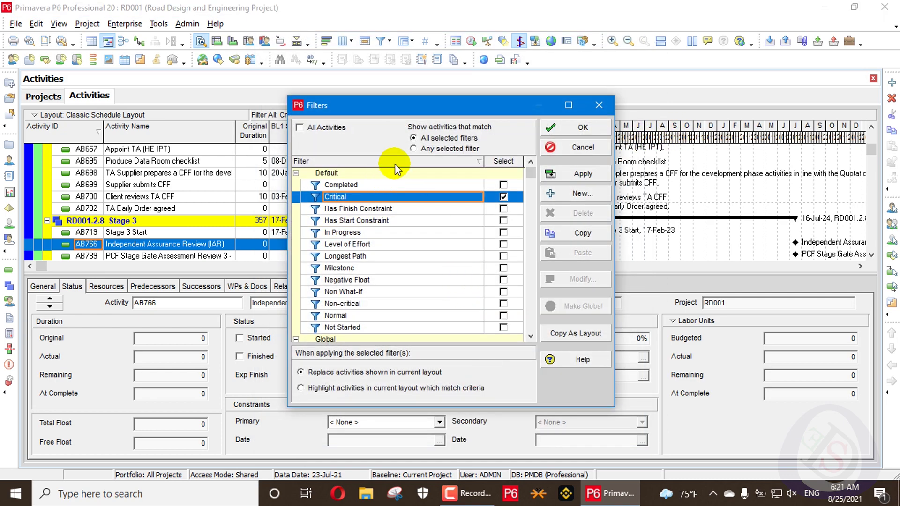
pyautogui.click(403, 210)
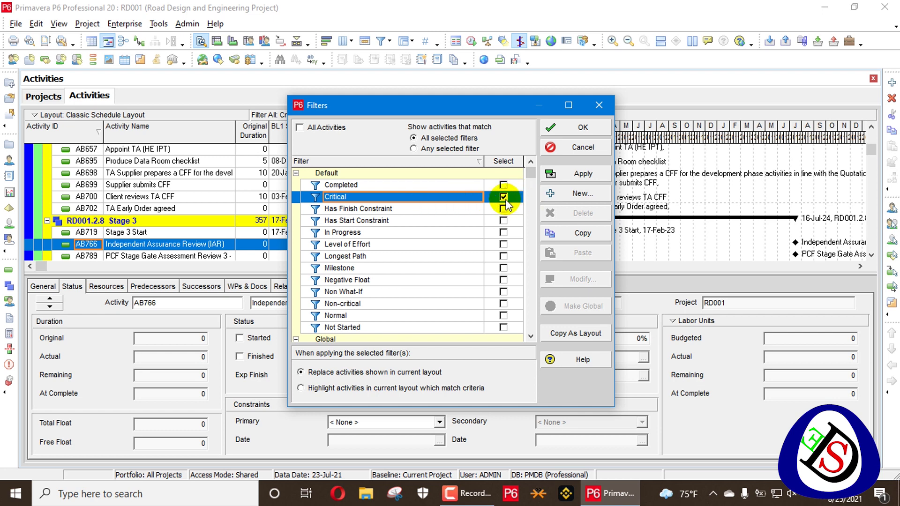
pyautogui.click(563, 191)
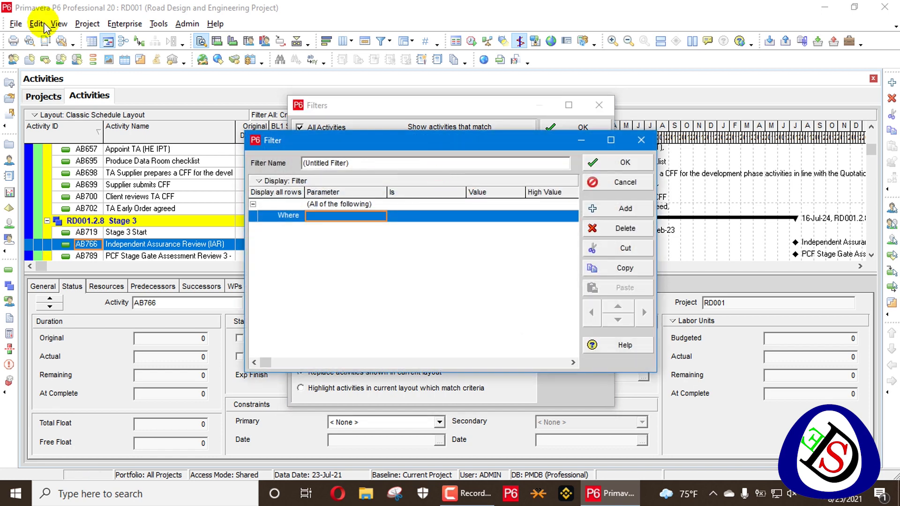
pyautogui.click(379, 167)
pyautogui.write('Near Critical')
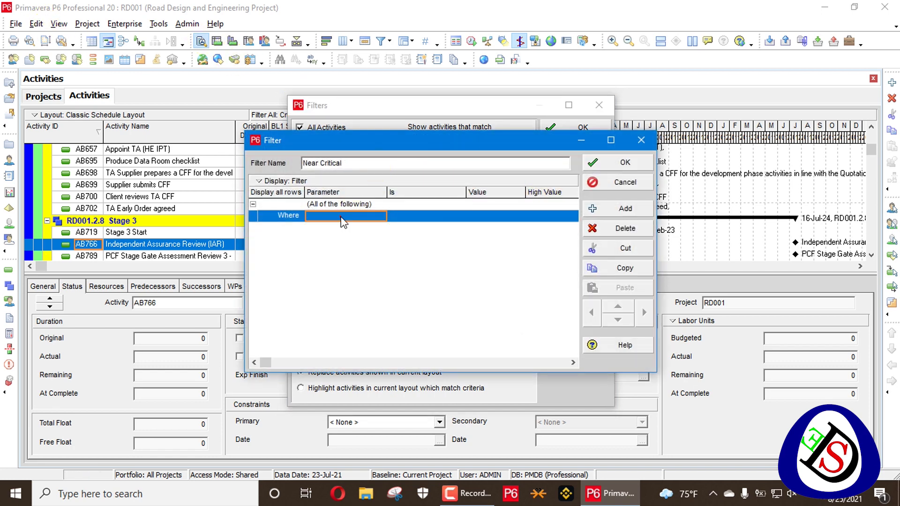
# Step: Set the condition Total Float is within range 0d to 10d and save the filter
pyautogui.click(341, 218)
pyautogui.press('t')
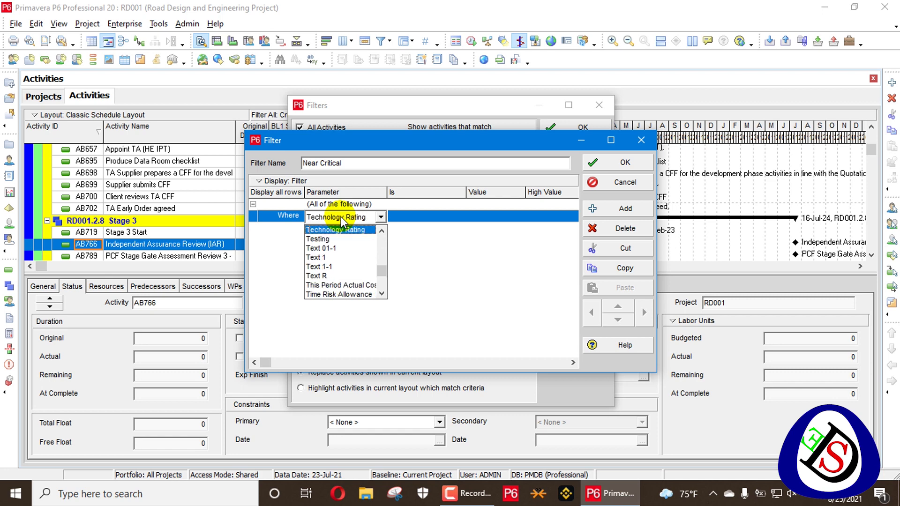
pyautogui.scroll(-3, 345, 241)
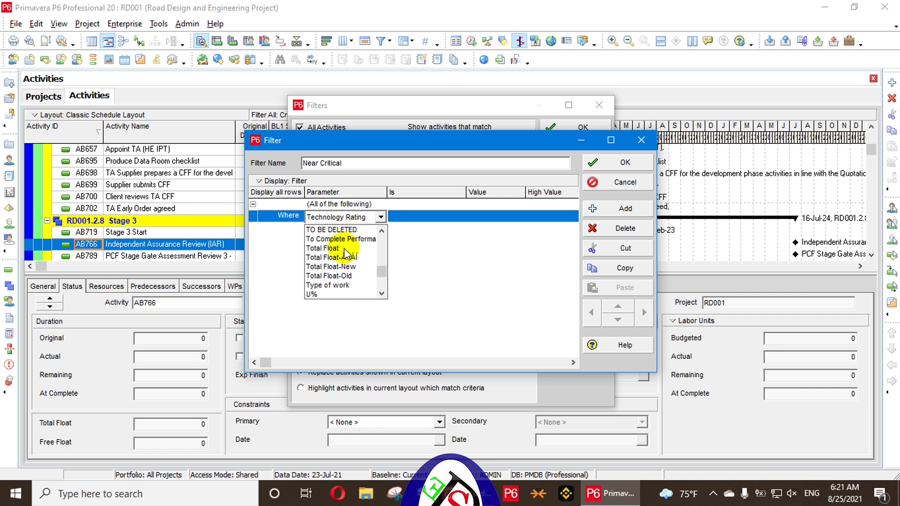
pyautogui.click(345, 248)
pyautogui.click(424, 219)
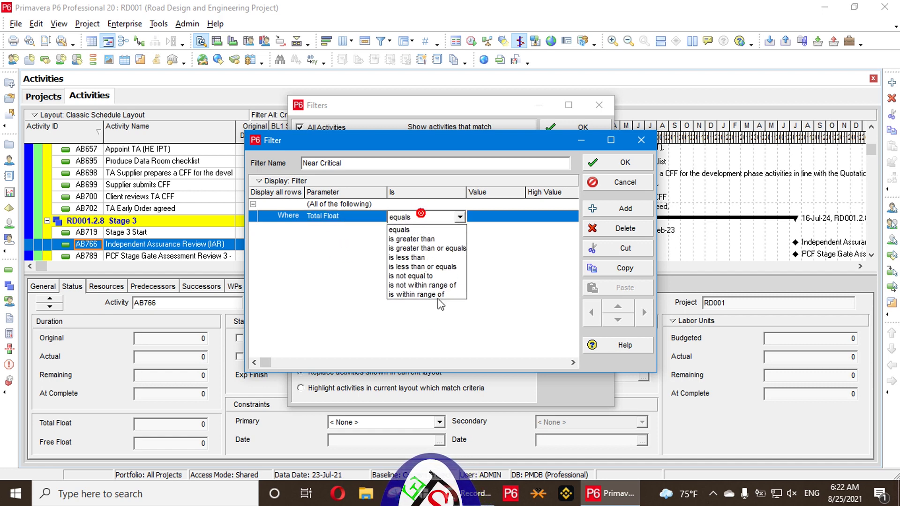
pyautogui.click(439, 295)
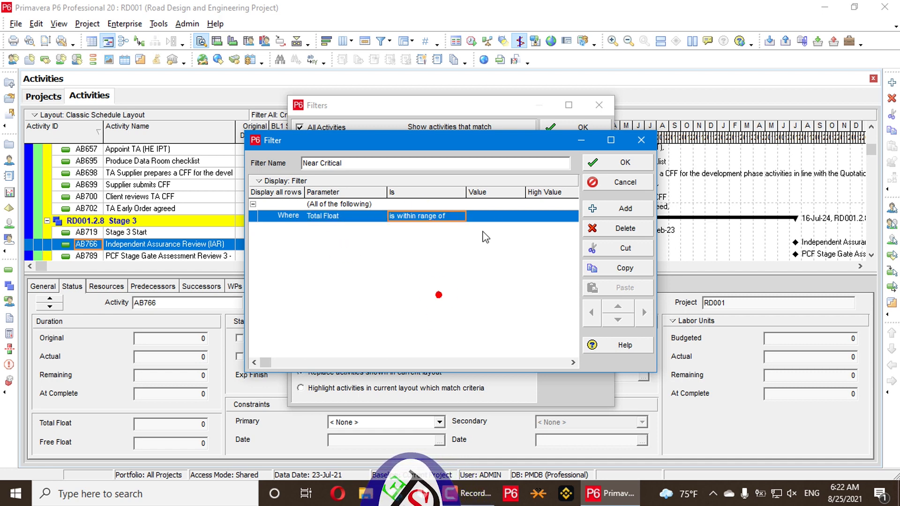
pyautogui.click(505, 215)
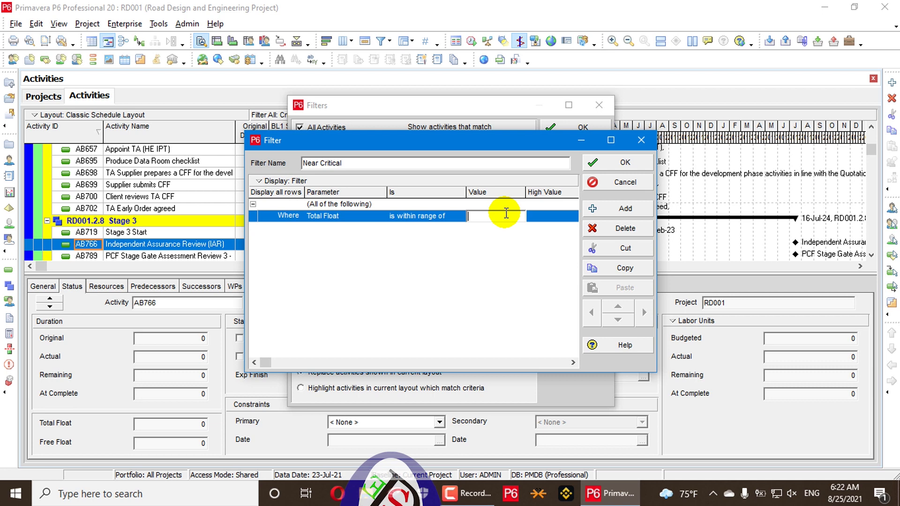
pyautogui.write('0')
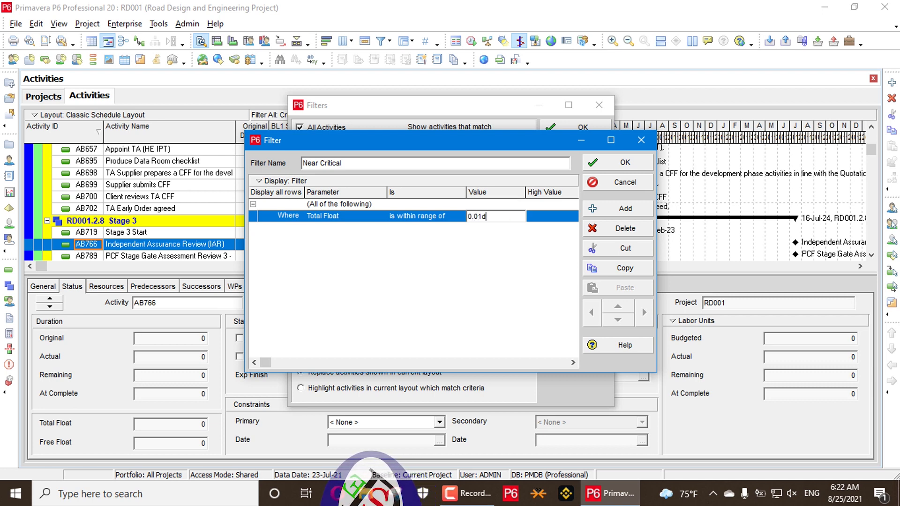
pyautogui.write('.01d')
pyautogui.click(565, 216)
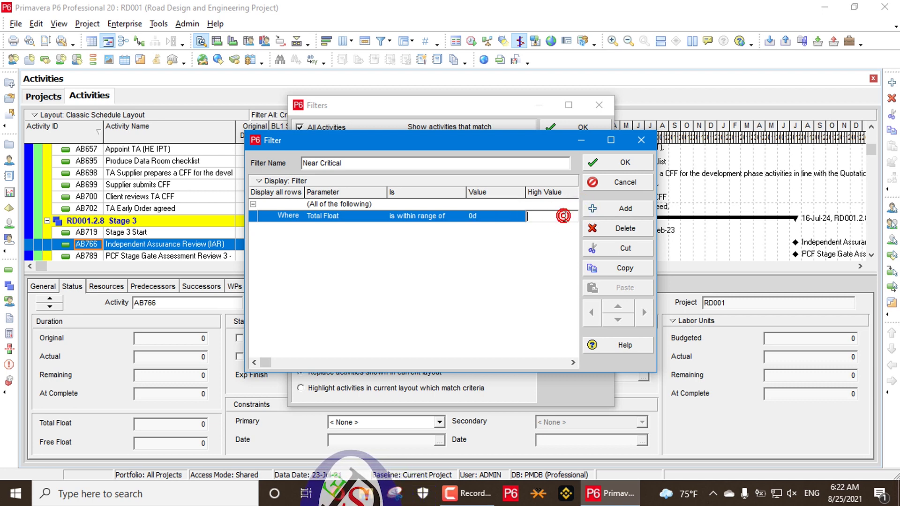
pyautogui.write('10d')
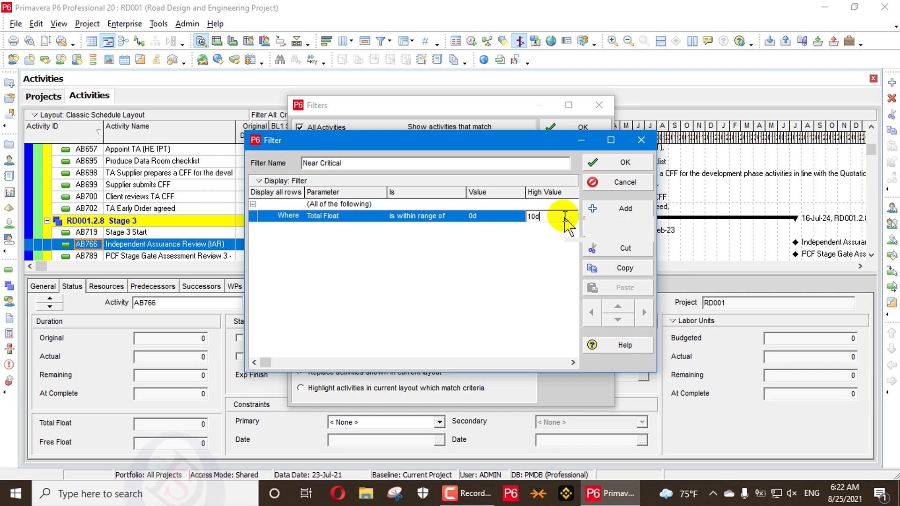
pyautogui.click(623, 162)
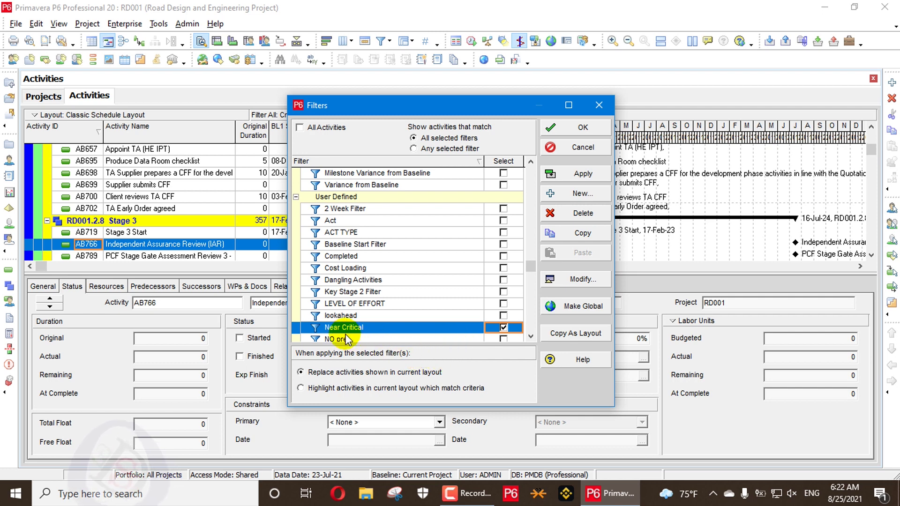
# Step: Apply the Near Critical filter and browse the filtered activities and Gantt chart
pyautogui.click(589, 175)
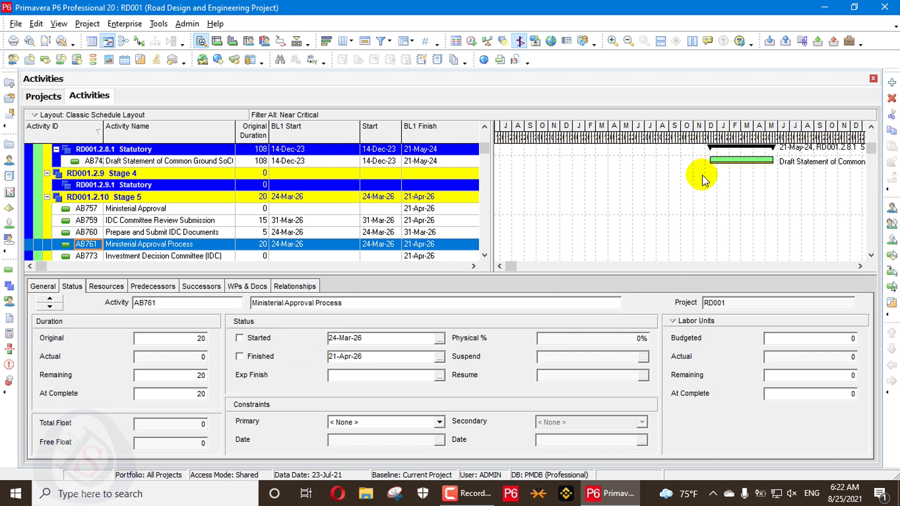
pyautogui.scroll(3, 749, 234)
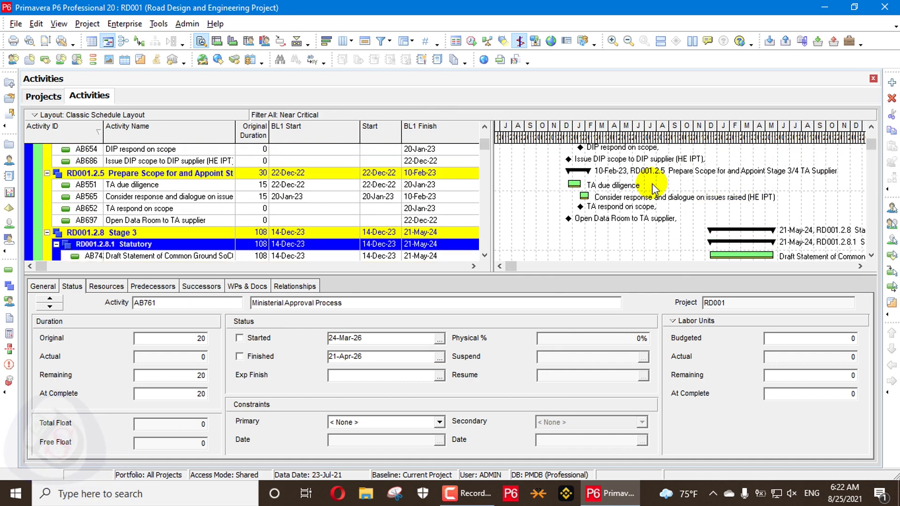
pyautogui.scroll(-10, 745, 216)
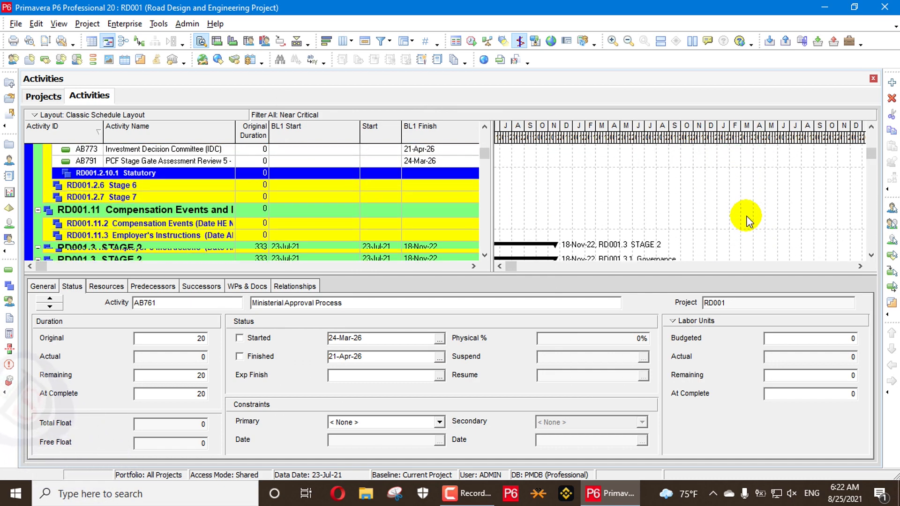
pyautogui.scroll(-5, 724, 217)
pyautogui.scroll(8, 727, 210)
pyautogui.scroll(10, 707, 274)
pyautogui.scroll(1, 693, 248)
pyautogui.scroll(-6, 624, 248)
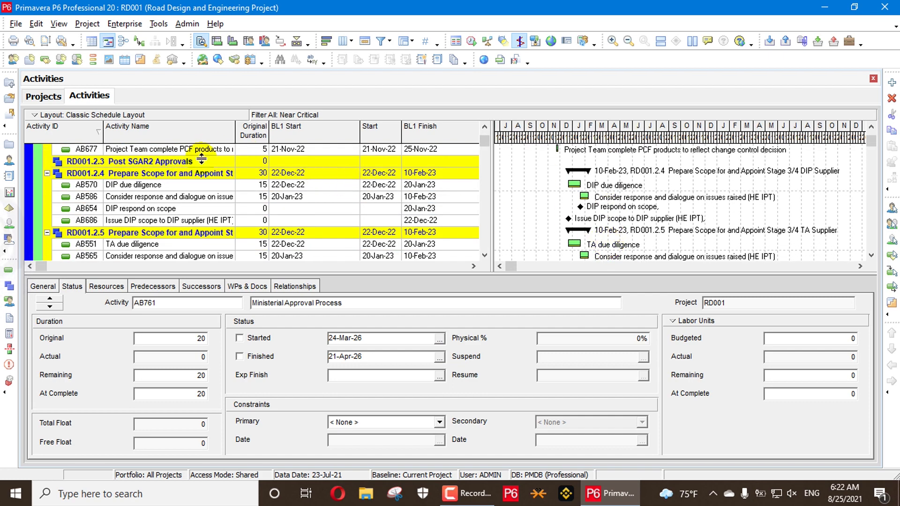
pyautogui.scroll(-3, 608, 213)
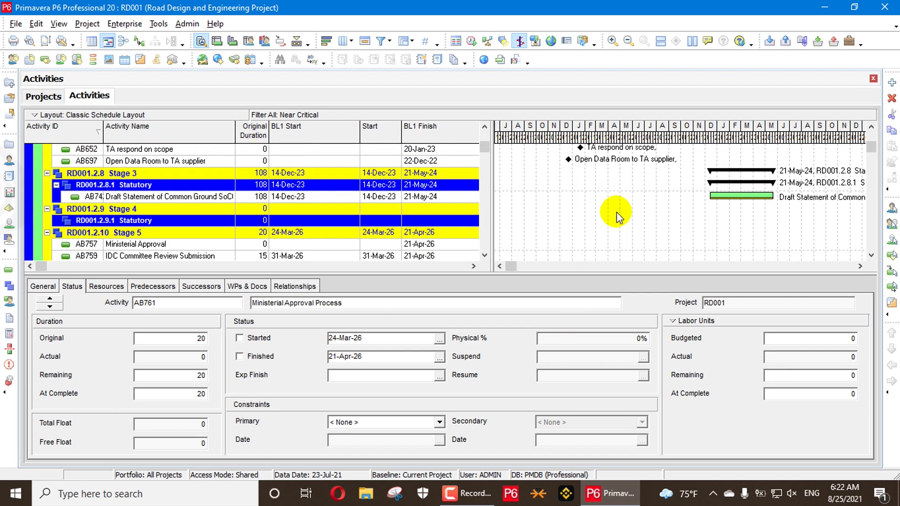
pyautogui.scroll(1, 619, 215)
pyautogui.scroll(2, 618, 213)
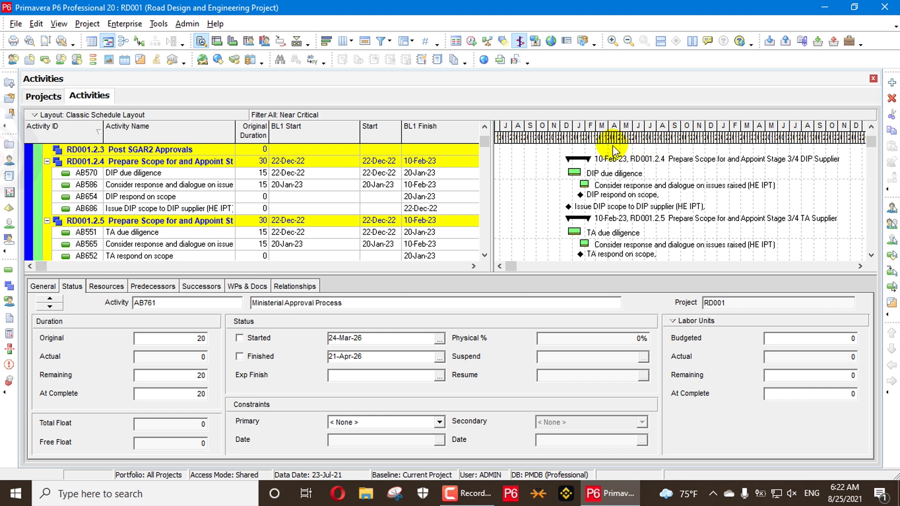
pyautogui.rightClick(626, 136)
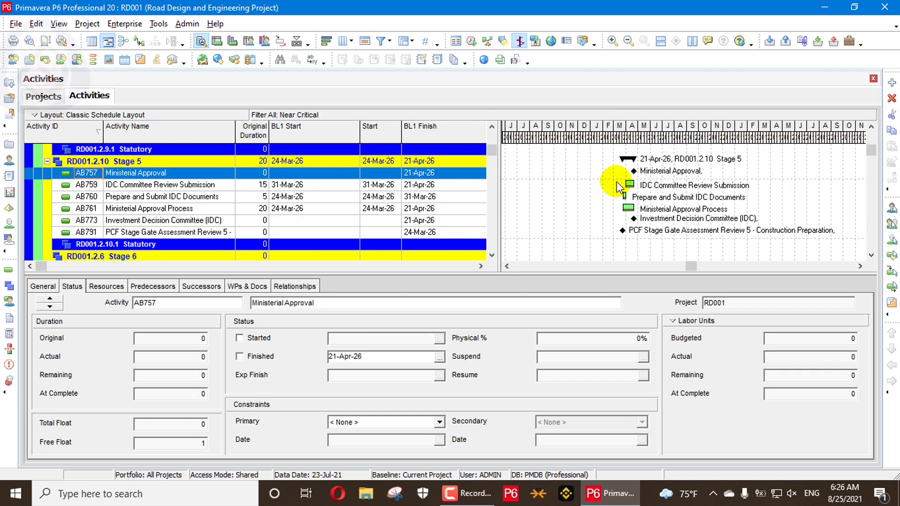
pyautogui.rightClick(615, 190)
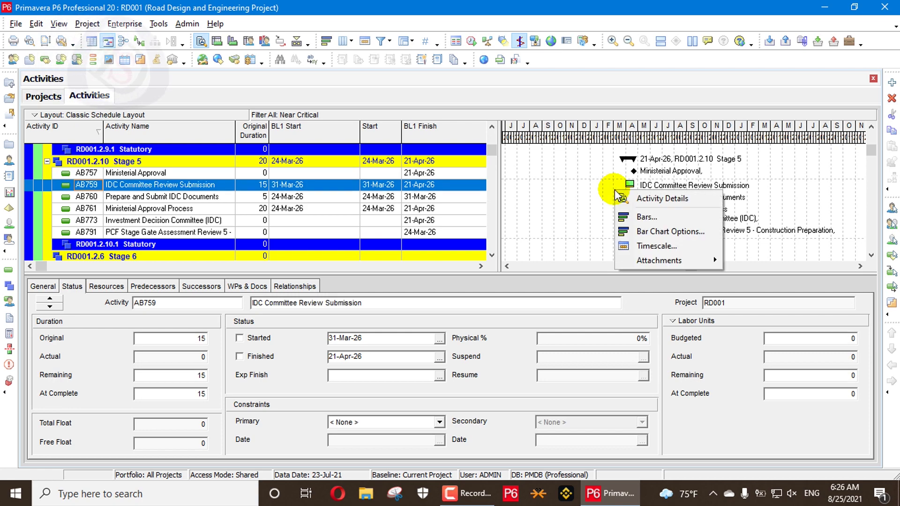
# Step: Add a new Gantt bar named 'Near Critical'
pyautogui.click(645, 217)
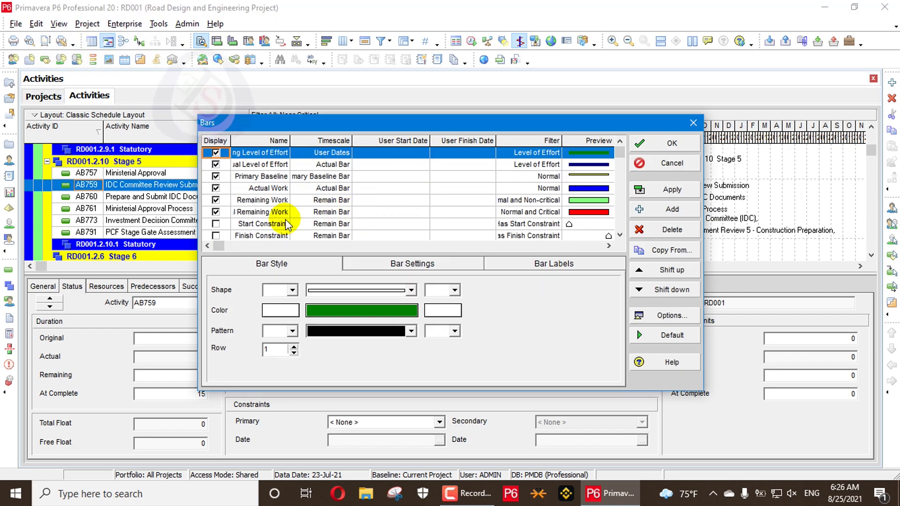
pyautogui.click(262, 212)
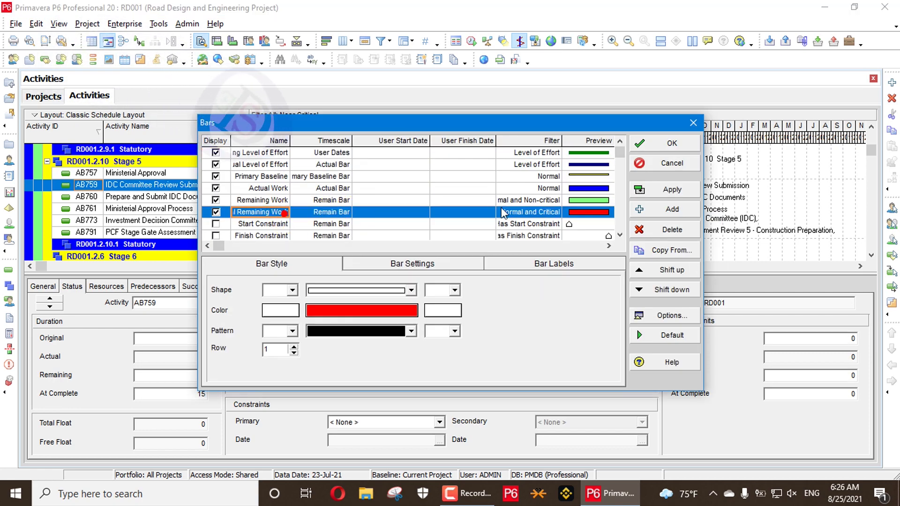
pyautogui.click(675, 214)
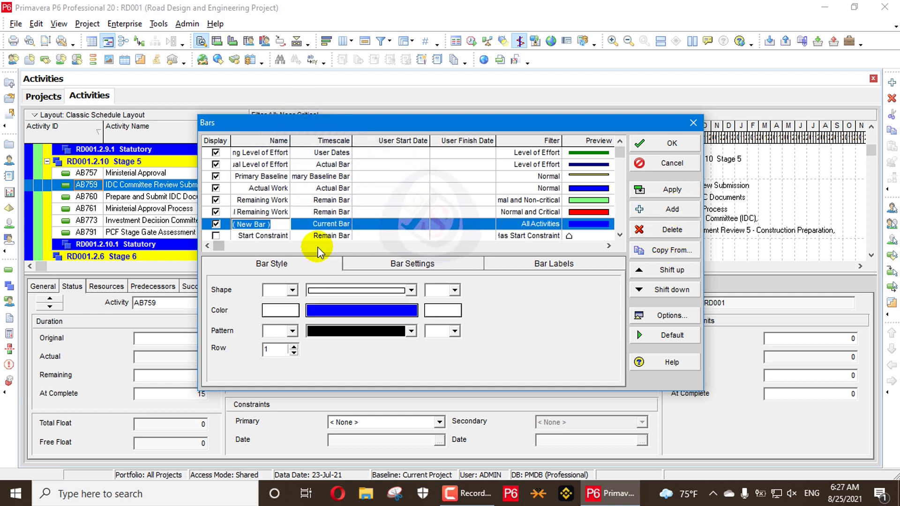
pyautogui.write('Near Critical')
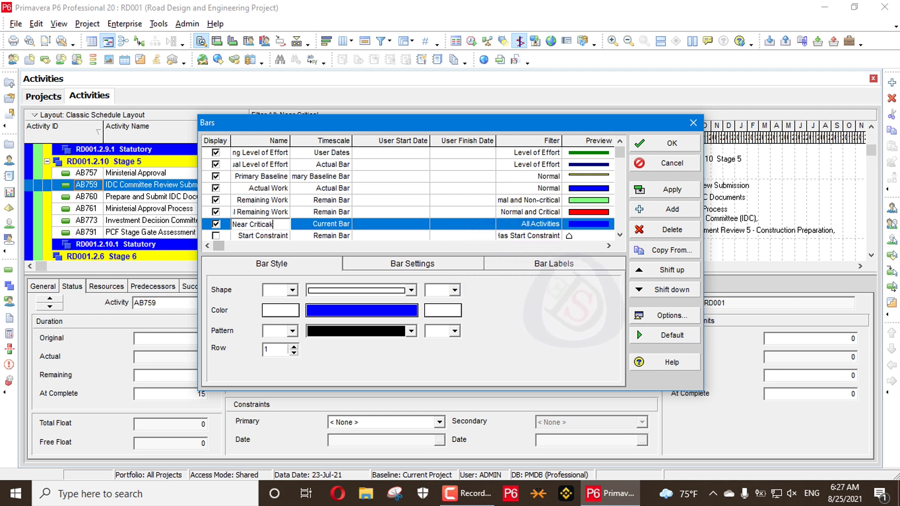
# Step: Set the Near Critical bar's timescale to Remain Bar and show its filter choices
pyautogui.click(338, 227)
pyautogui.click(338, 227)
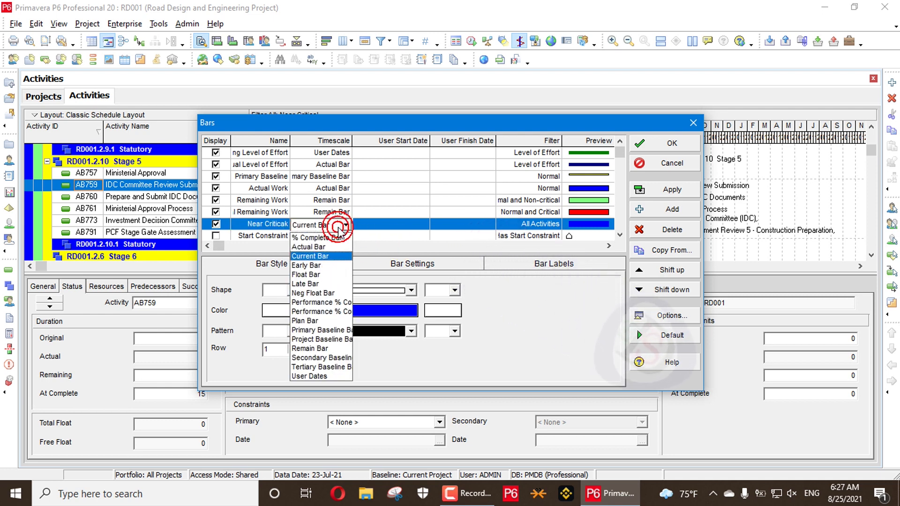
pyautogui.click(309, 348)
pyautogui.click(346, 225)
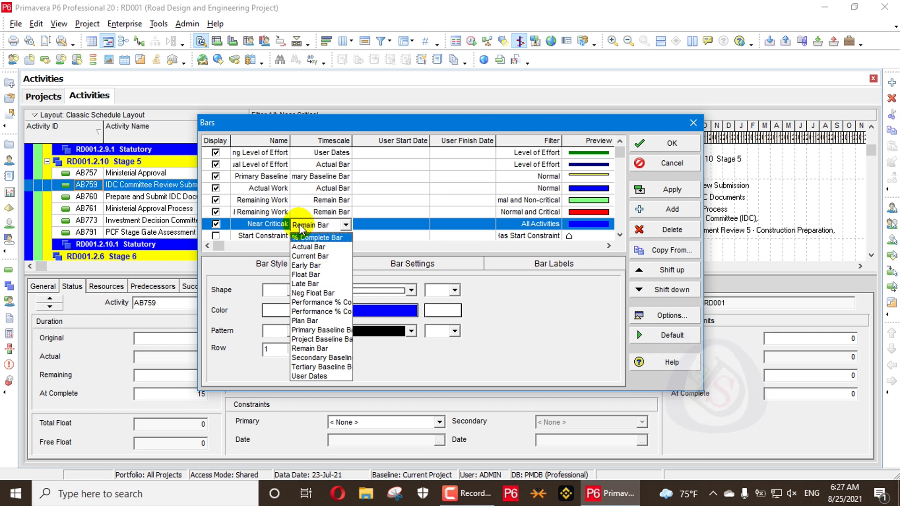
pyautogui.click(309, 348)
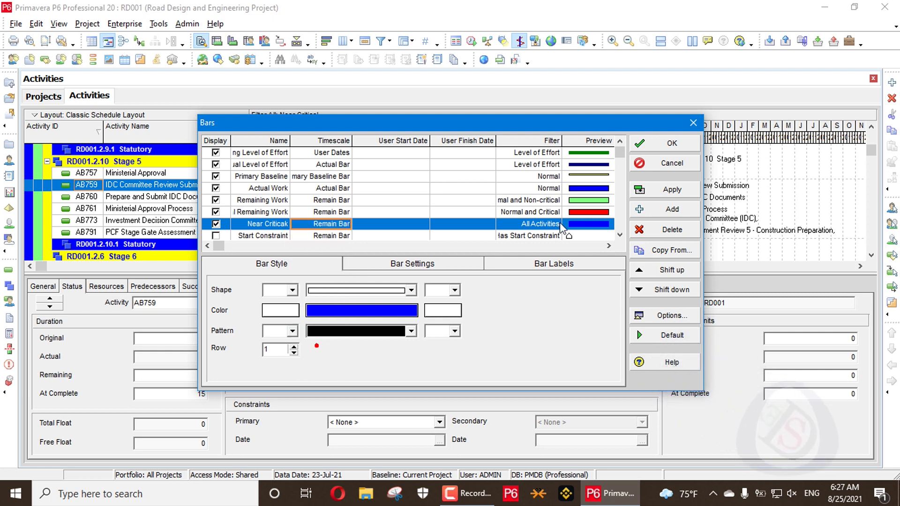
pyautogui.click(539, 223)
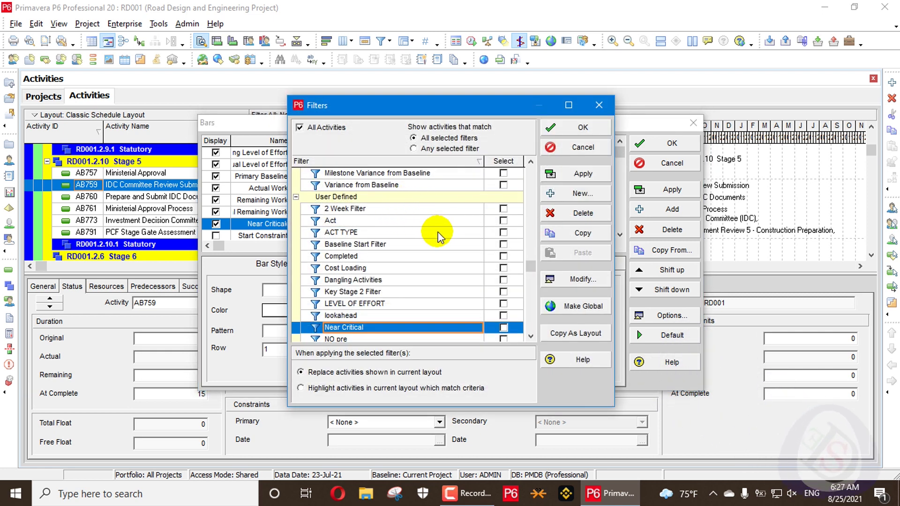
# Step: Assign the Normal and Near Critical filters to the new bar
pyautogui.scroll(3, 477, 260)
pyautogui.click(483, 267)
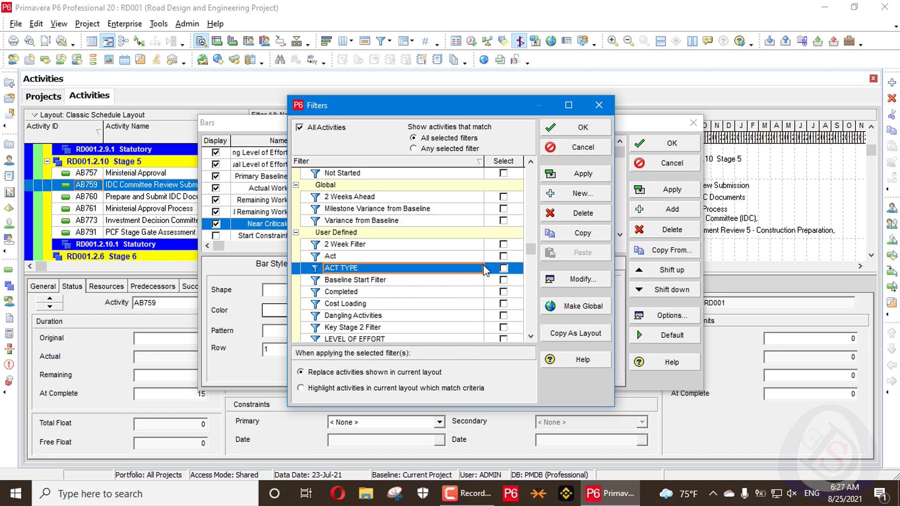
pyautogui.scroll(5, 480, 258)
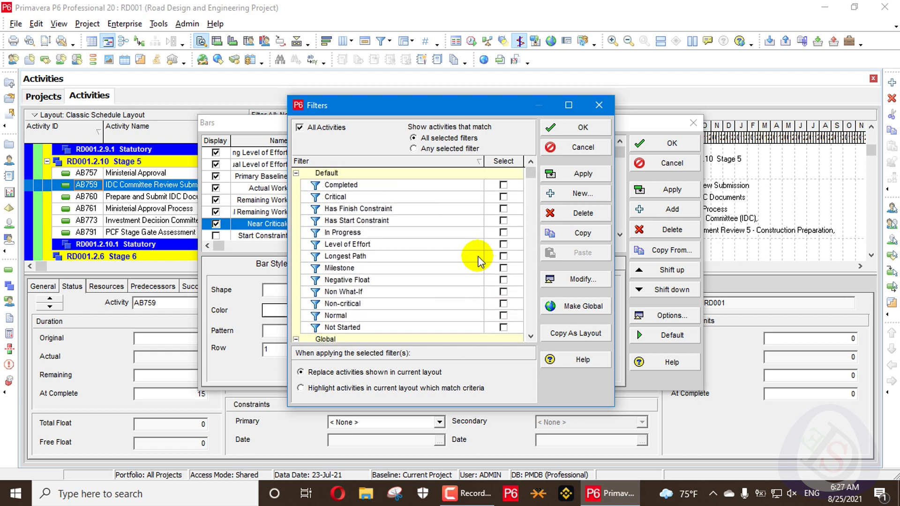
pyautogui.click(503, 316)
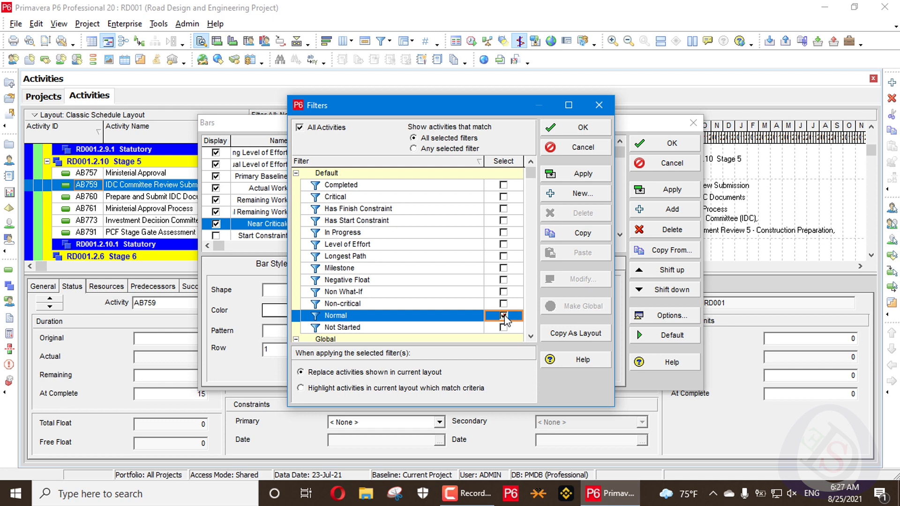
pyautogui.scroll(-4, 504, 310)
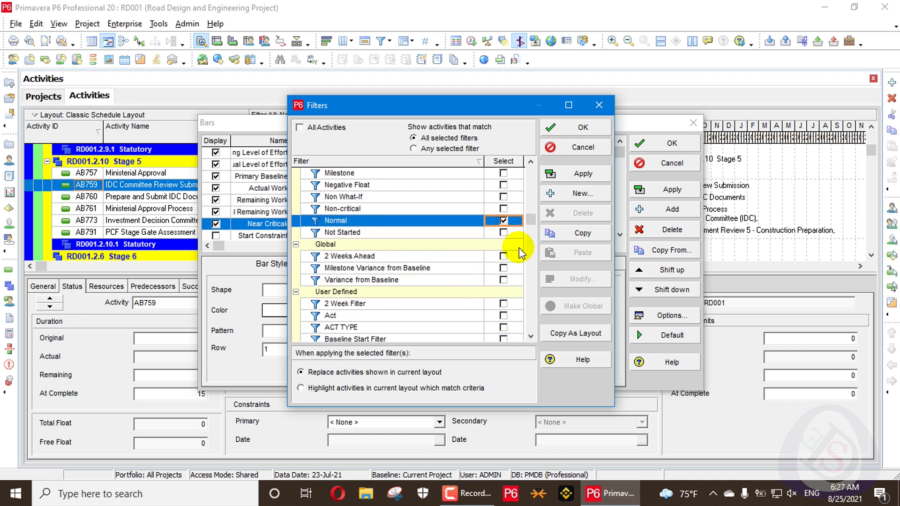
pyautogui.scroll(-4, 518, 278)
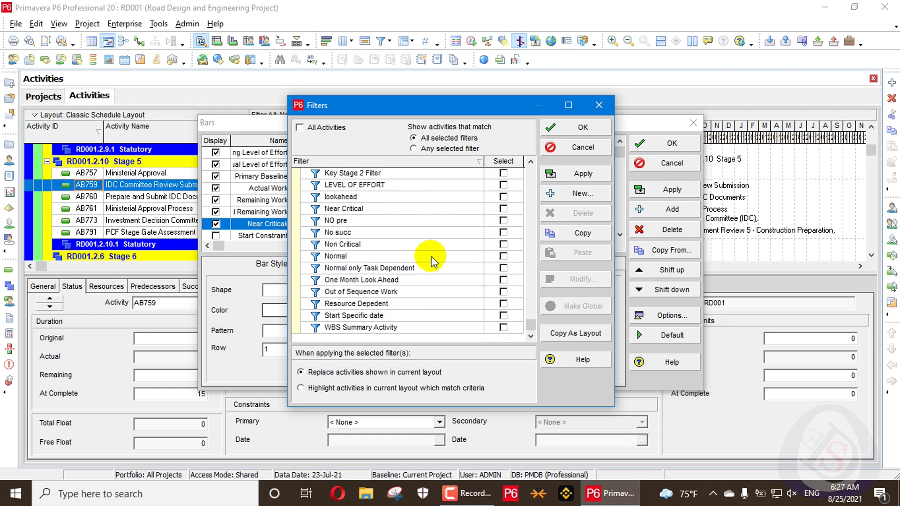
pyautogui.click(503, 244)
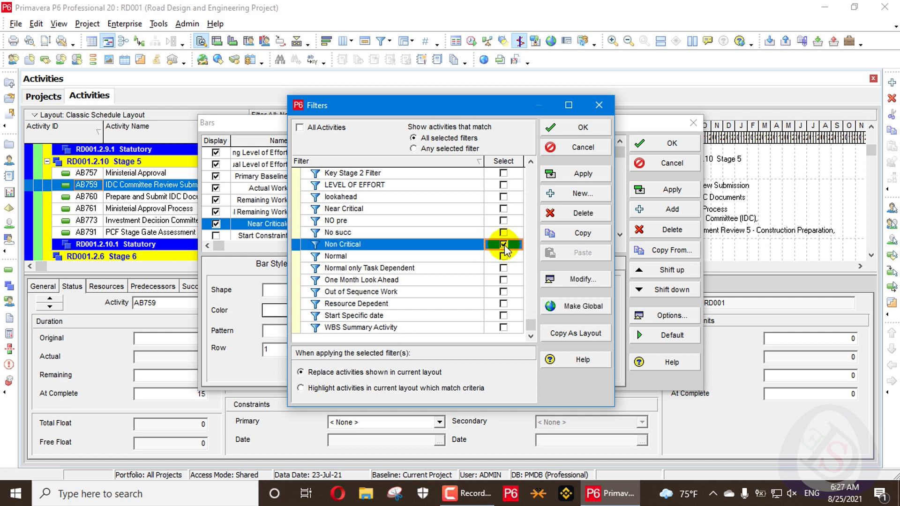
pyautogui.click(502, 209)
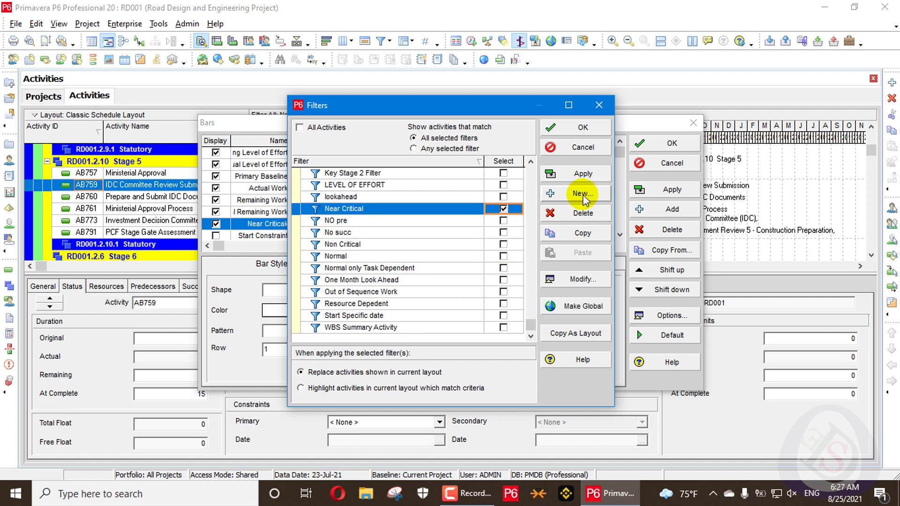
pyautogui.click(584, 130)
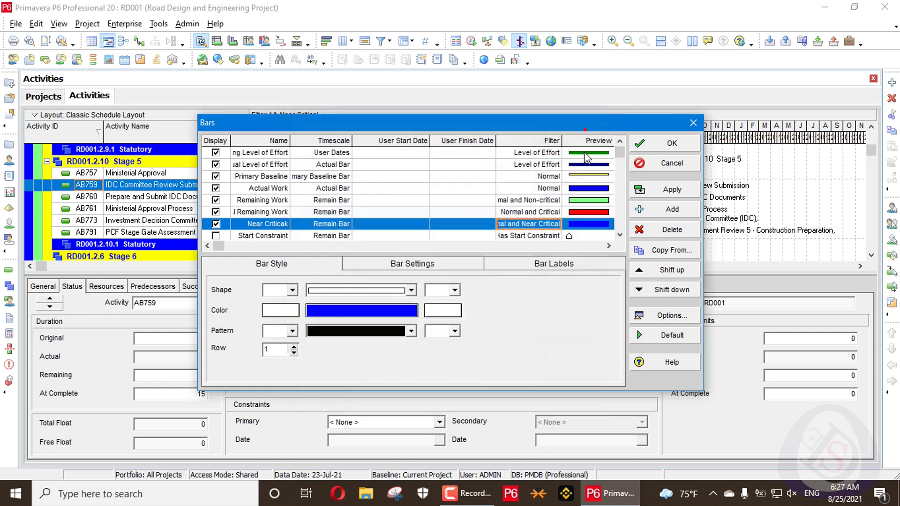
# Step: Colour the Near Critical bar cyan and apply the bar settings
pyautogui.click(377, 313)
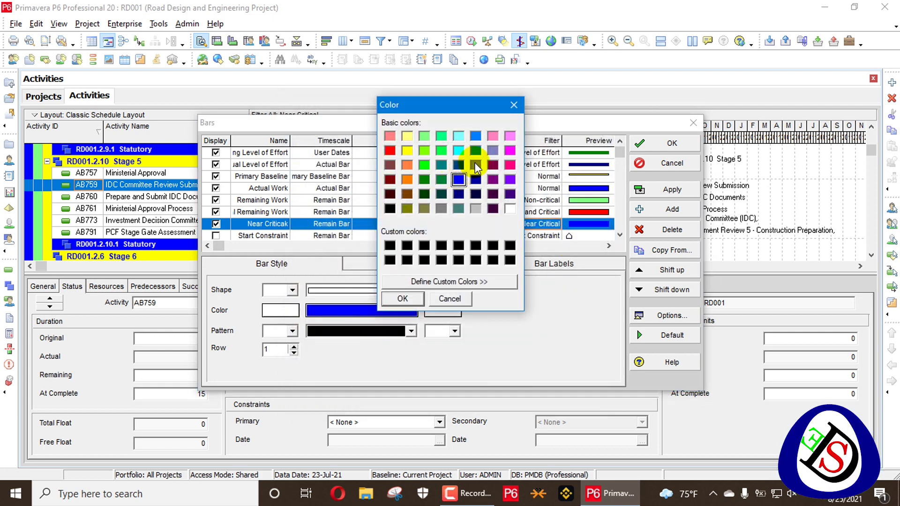
pyautogui.click(509, 150)
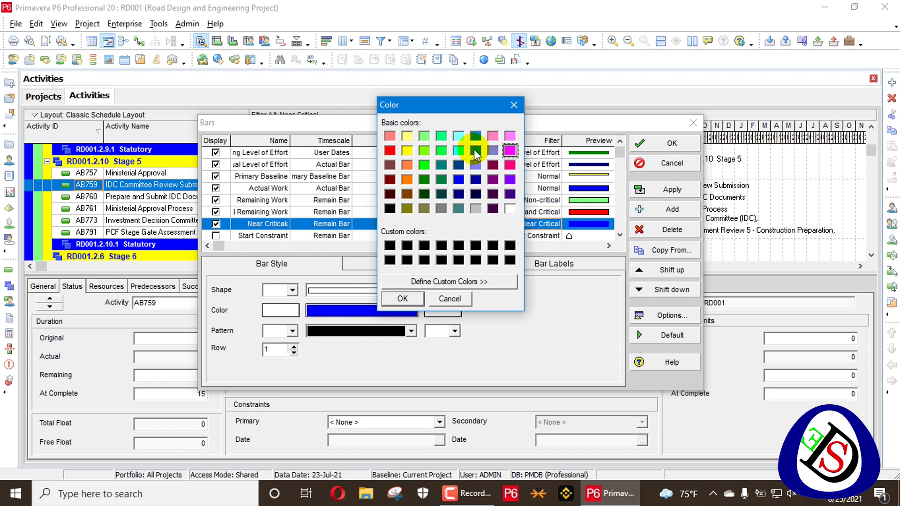
pyautogui.click(412, 299)
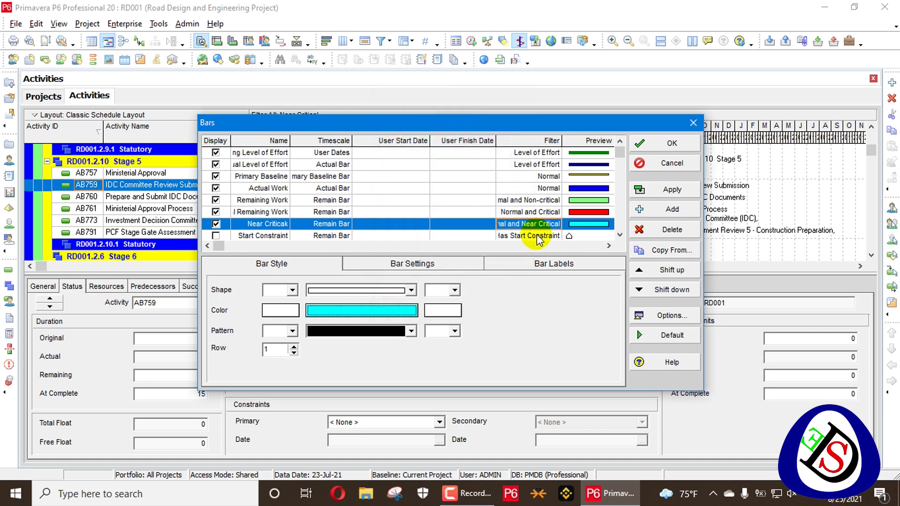
pyautogui.click(643, 188)
pyautogui.click(670, 148)
# Step: Select the 'TA respond on scope' activity in the filtered list
pyautogui.scroll(-5, 652, 183)
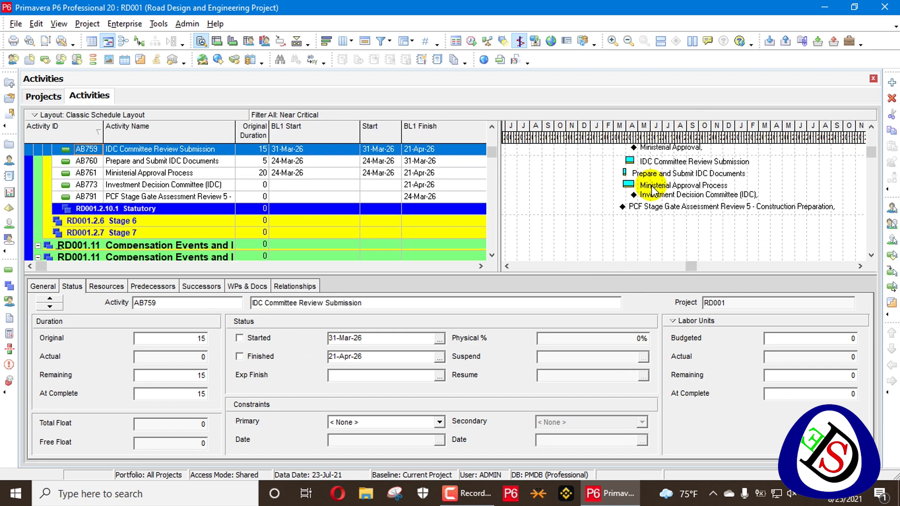
pyautogui.scroll(3, 652, 180)
pyautogui.scroll(5, 642, 180)
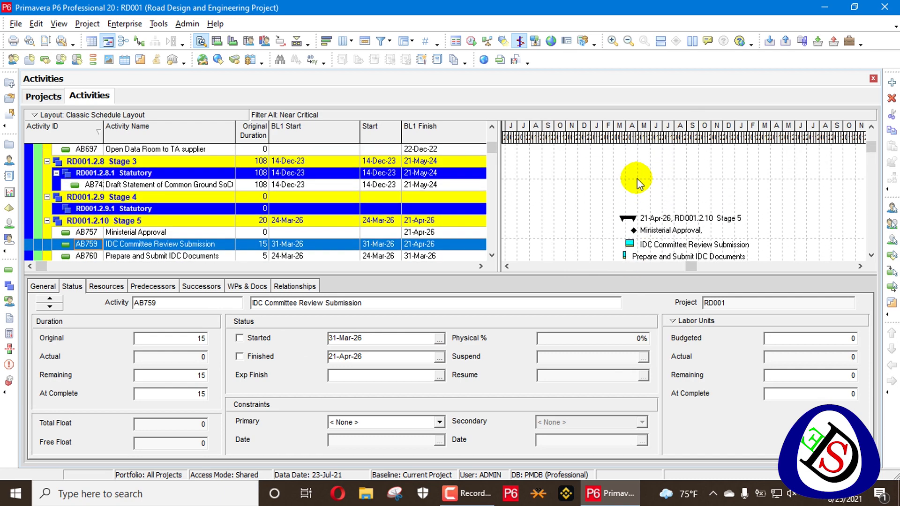
pyautogui.click(637, 180)
pyautogui.scroll(1, 626, 188)
pyautogui.scroll(1, 626, 195)
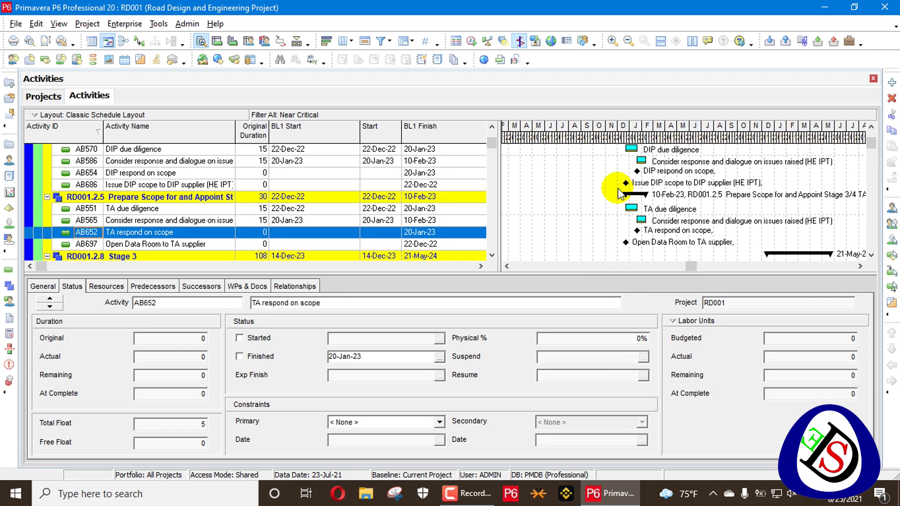
# Step: Switch the activity filter to All Activities and apply it
pyautogui.rightClick(439, 145)
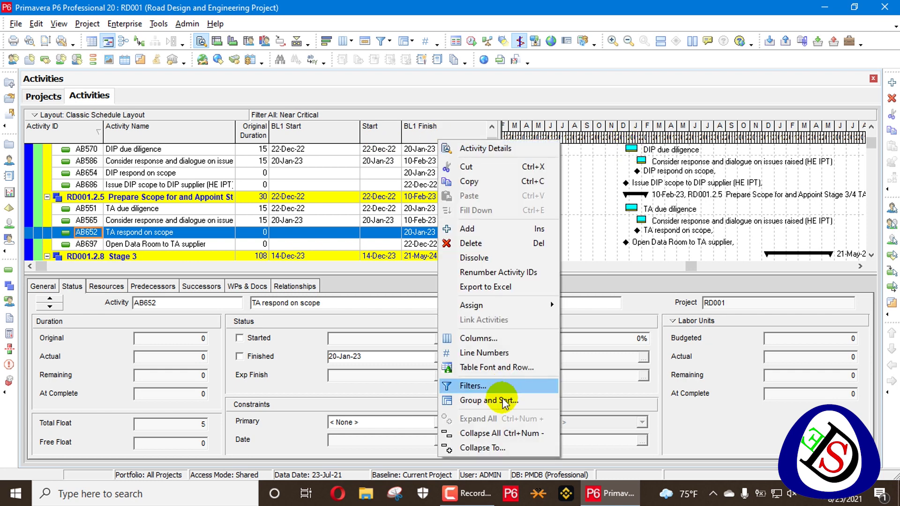
pyautogui.click(468, 380)
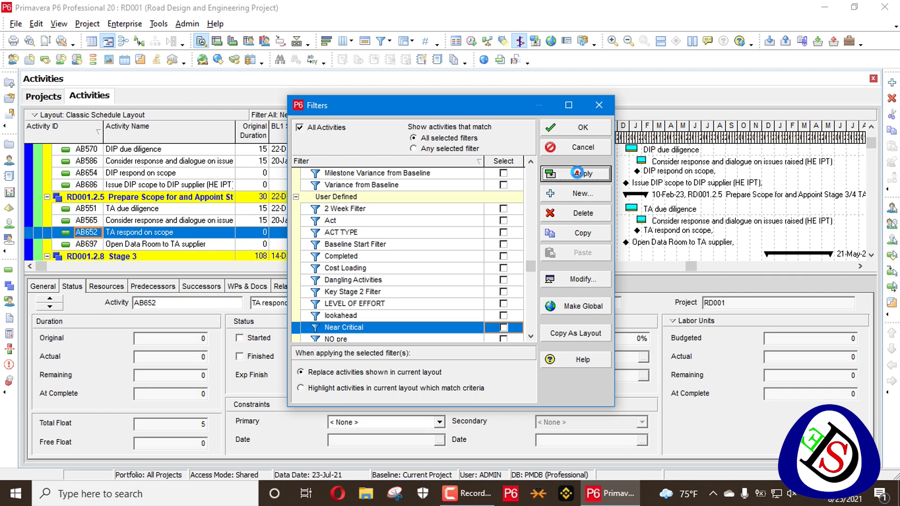
pyautogui.click(577, 173)
pyautogui.click(583, 129)
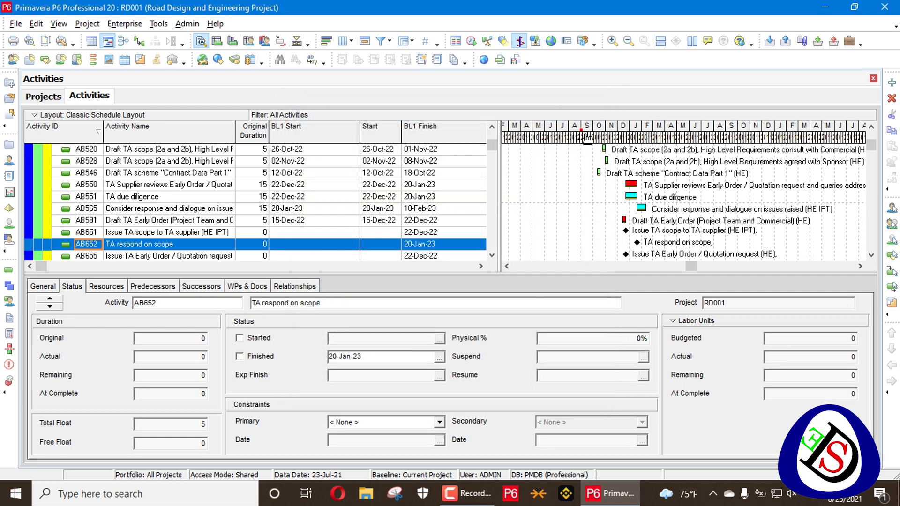
pyautogui.scroll(5, 676, 226)
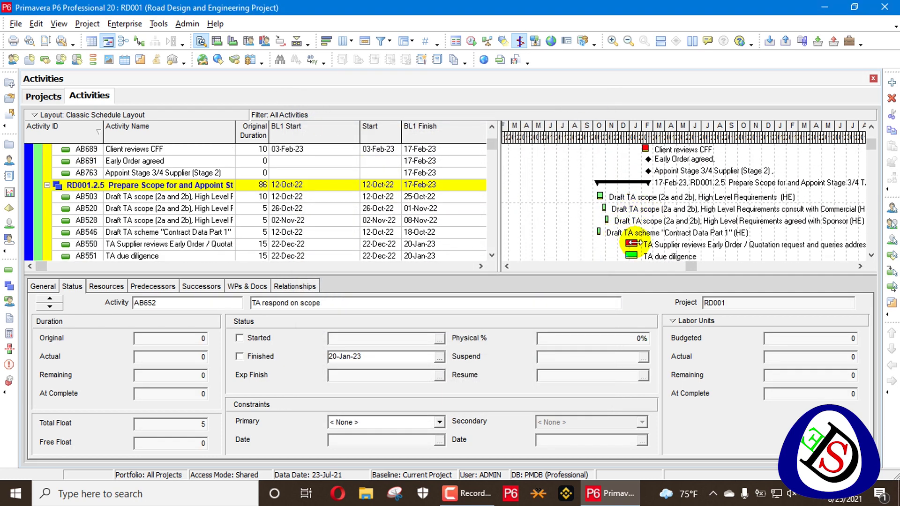
pyautogui.scroll(-4, 634, 242)
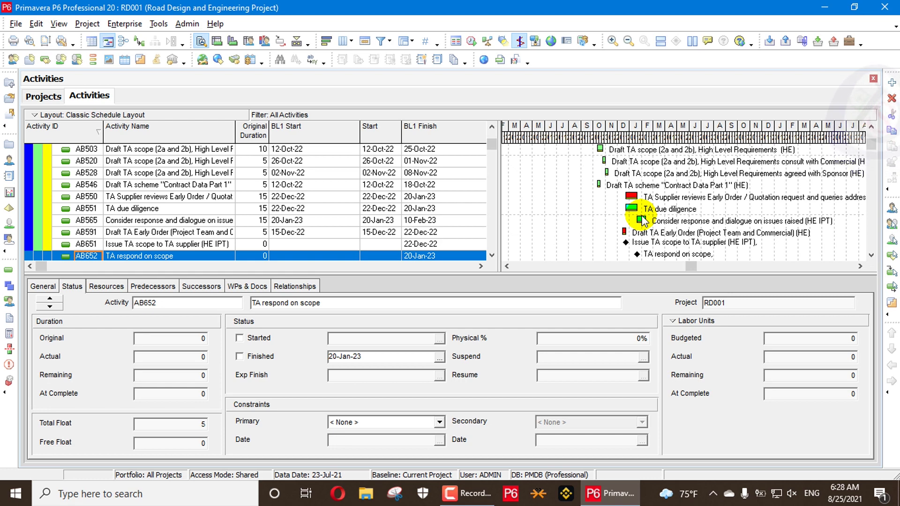
pyautogui.rightClick(448, 143)
pyautogui.click(492, 388)
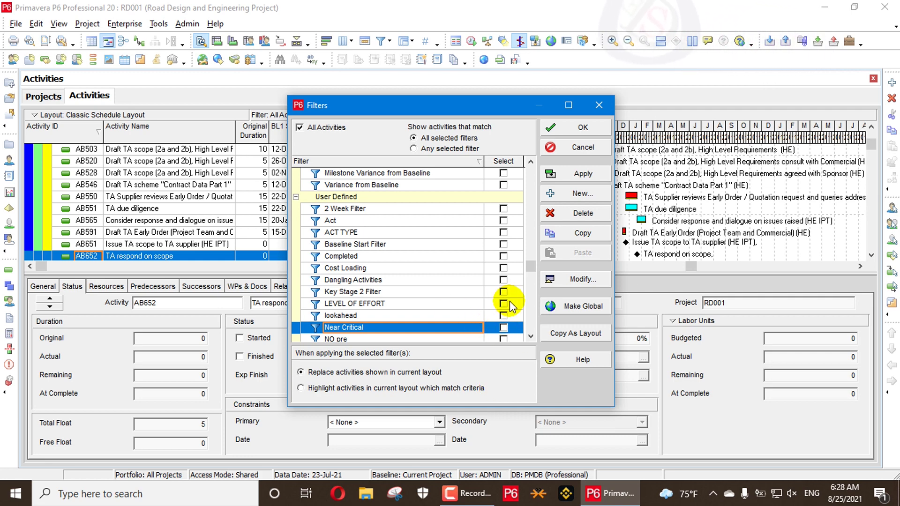
pyautogui.press('Escape')
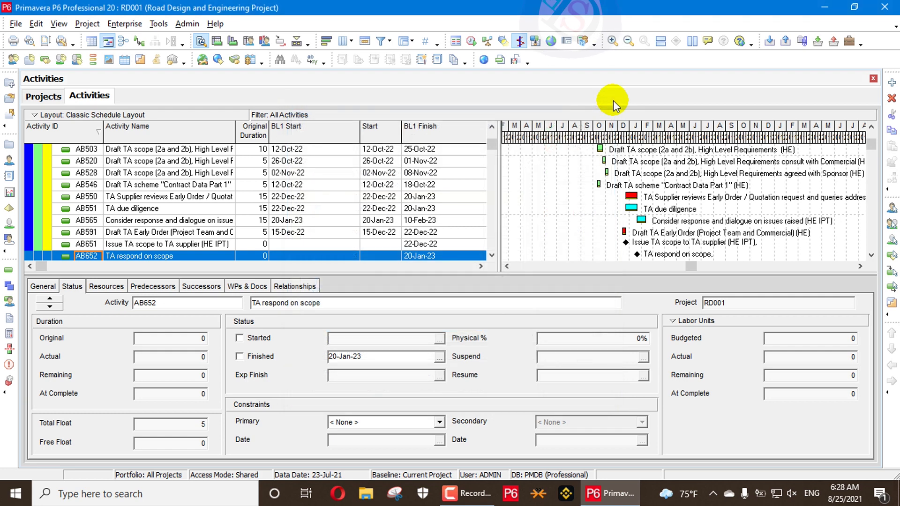